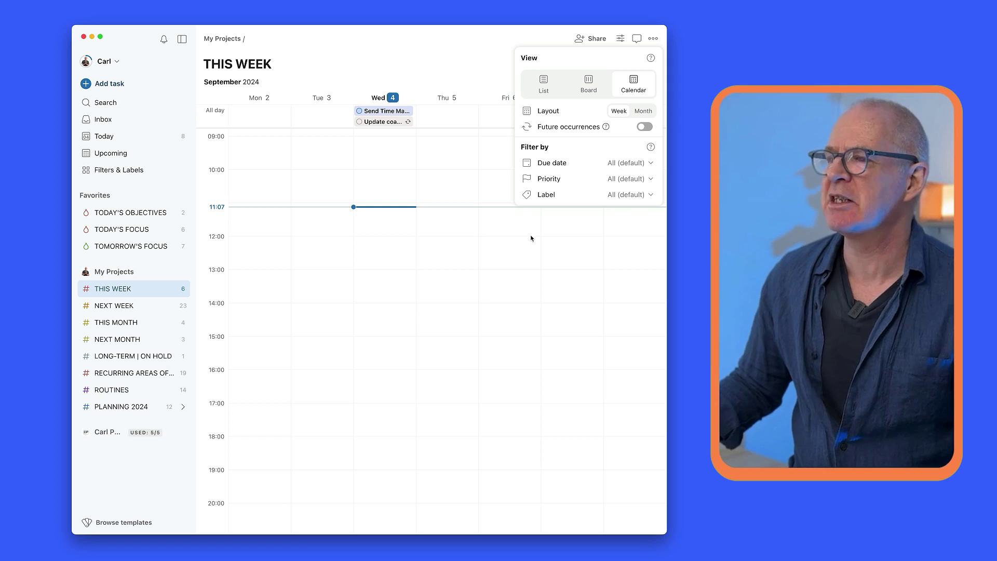
Close the View panel and drop 'Update coaching client list' into today's 12:00 slot
{"action": "left_click", "coordinate": [531, 238]}
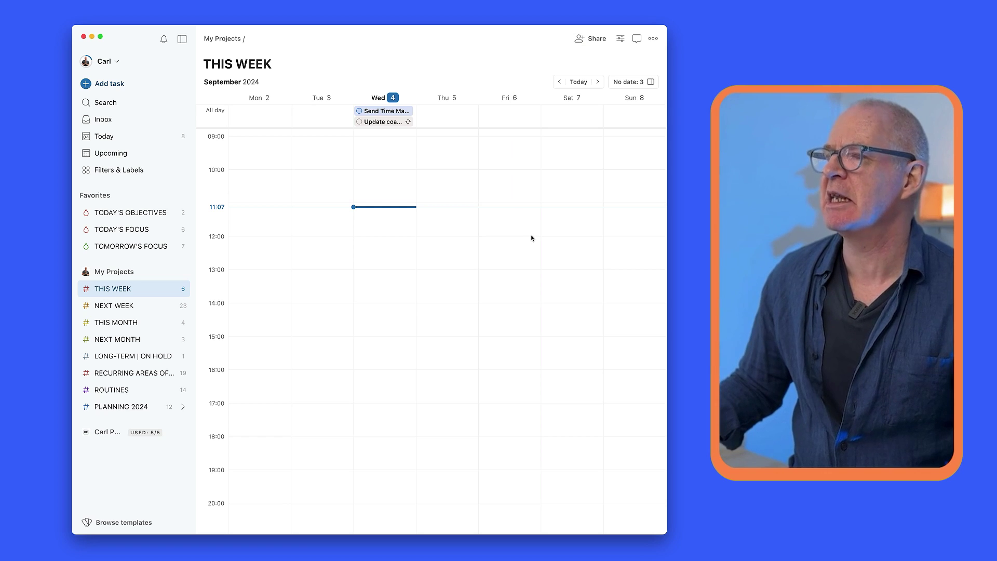
{"action": "left_click_drag", "start_coordinate": [373, 126], "coordinate": [369, 236]}
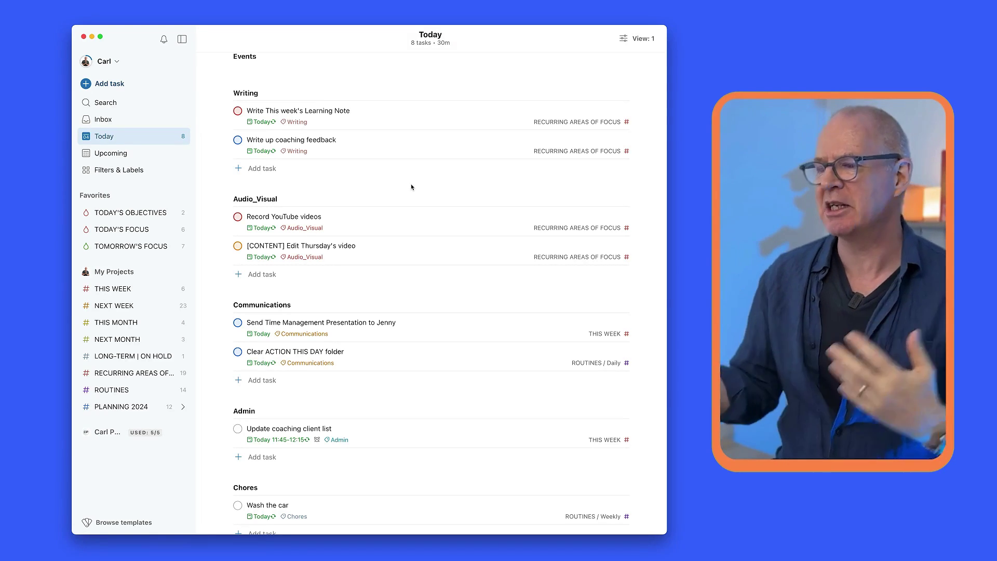
{"action": "left_click", "coordinate": [626, 39]}
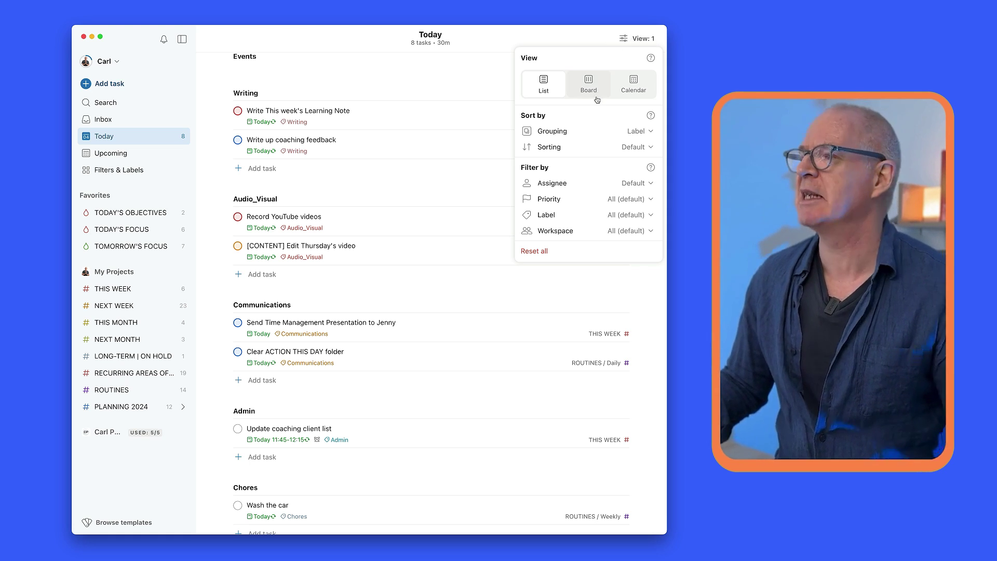
{"action": "left_click", "coordinate": [558, 134]}
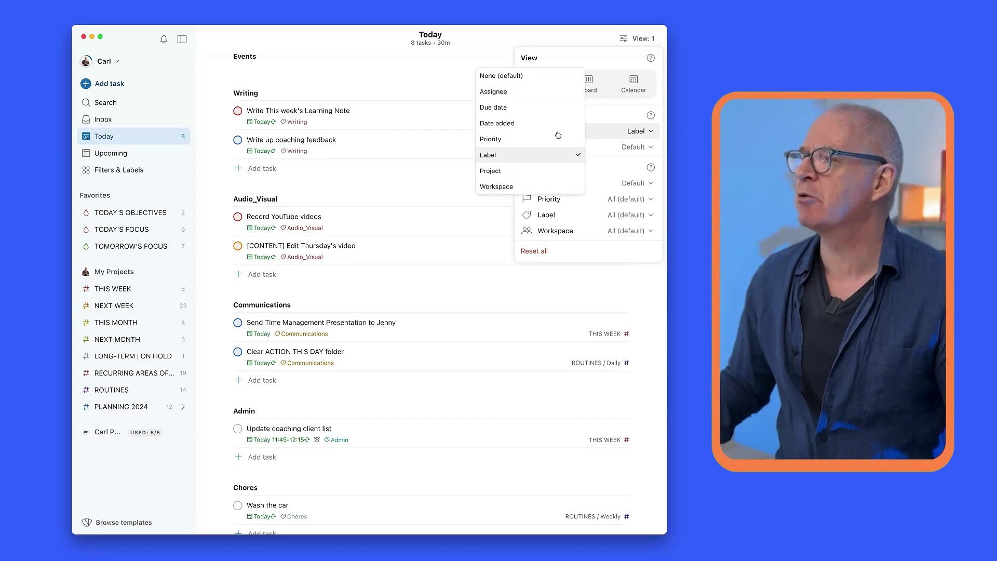
{"action": "left_click", "coordinate": [534, 160]}
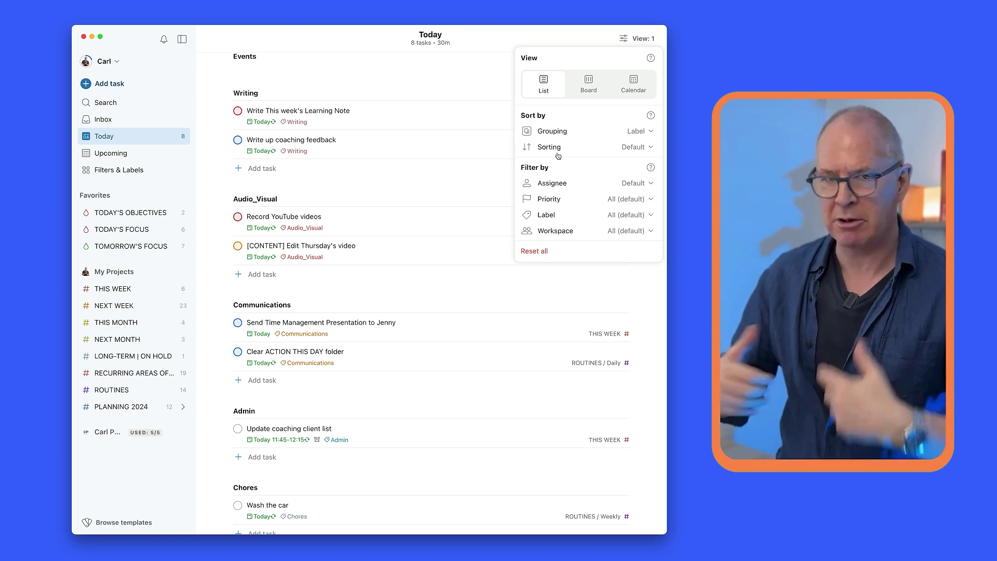
{"action": "left_click", "coordinate": [651, 134]}
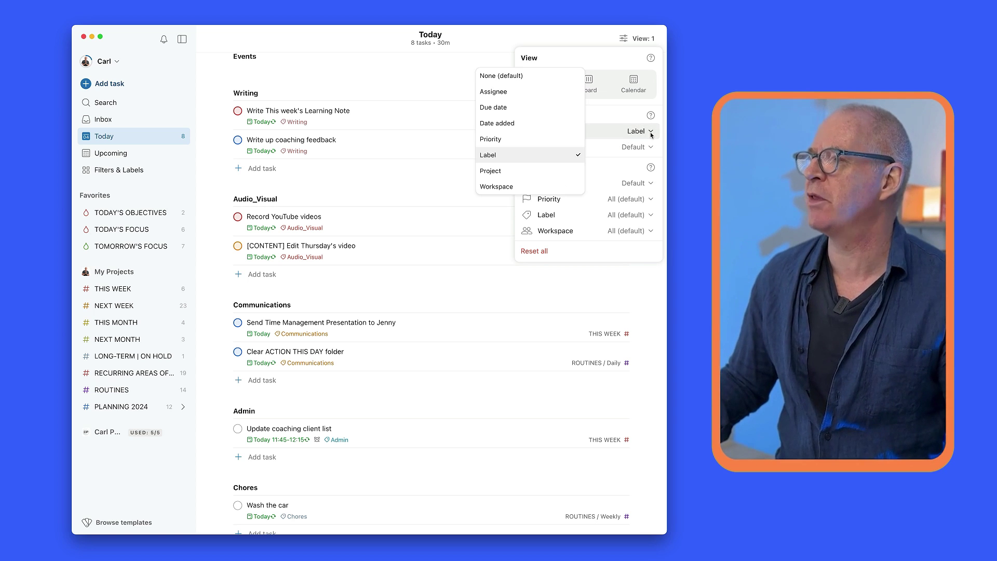
{"action": "left_click", "coordinate": [532, 76]}
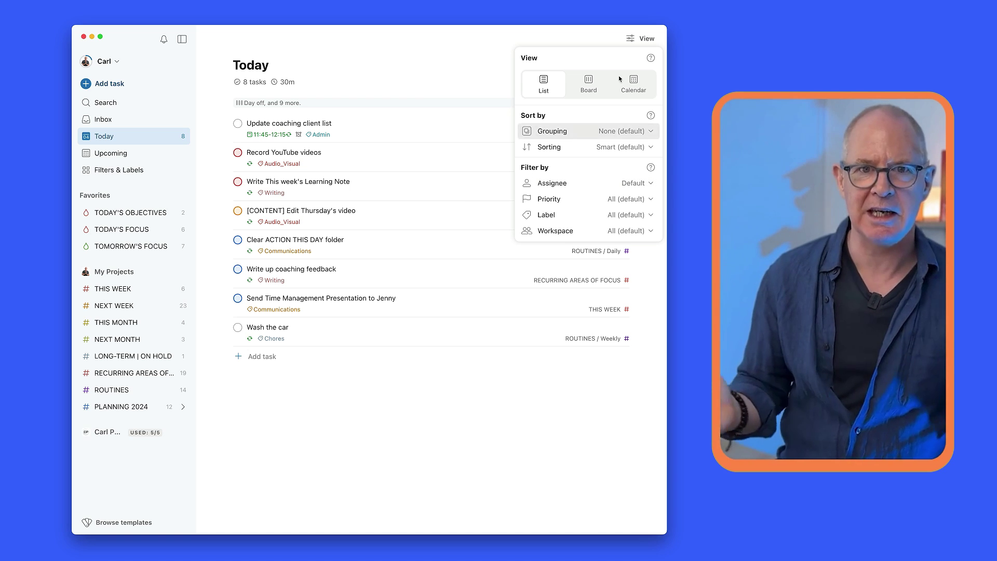
{"action": "left_click", "coordinate": [649, 131]}
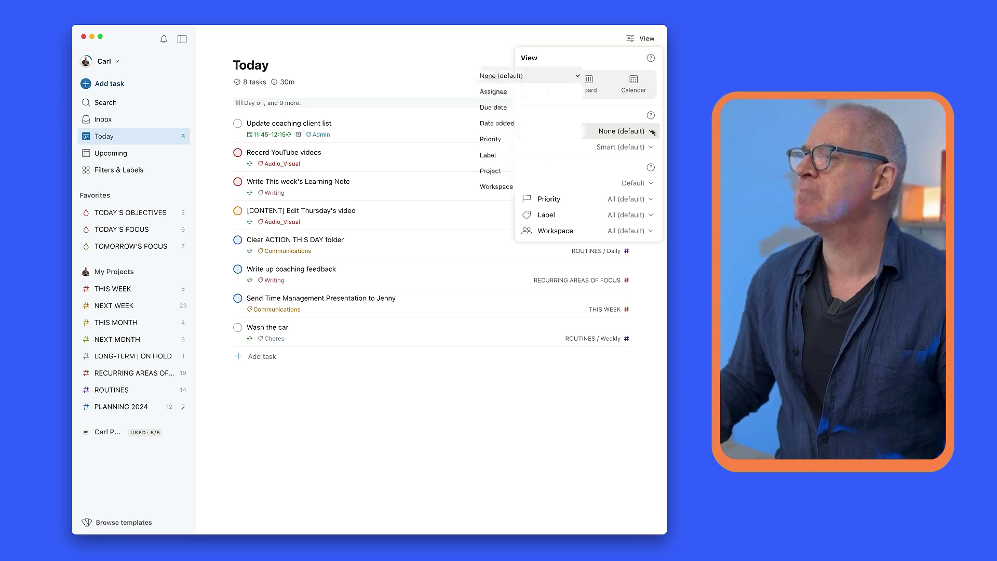
{"action": "left_click", "coordinate": [493, 156]}
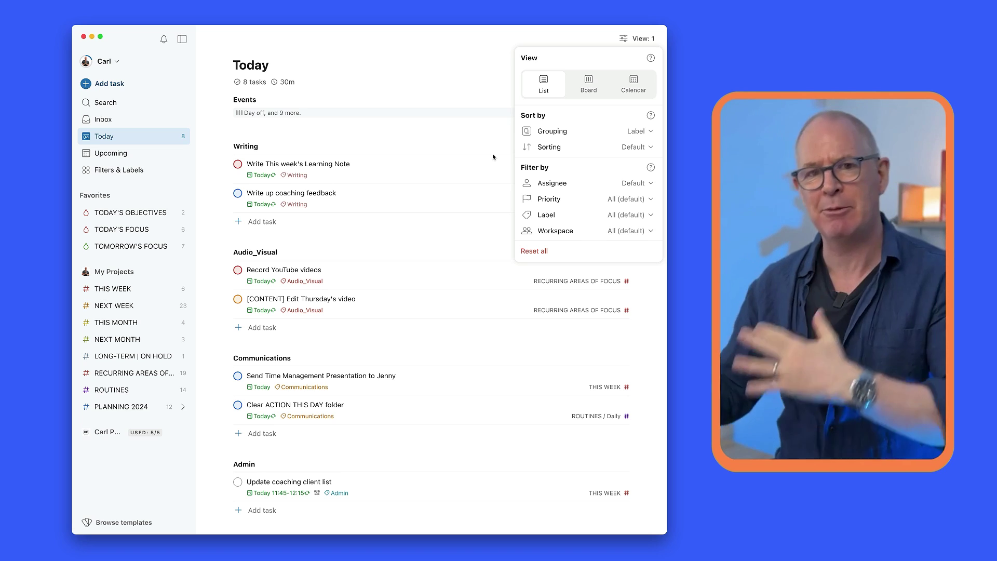
{"action": "left_click", "coordinate": [490, 81]}
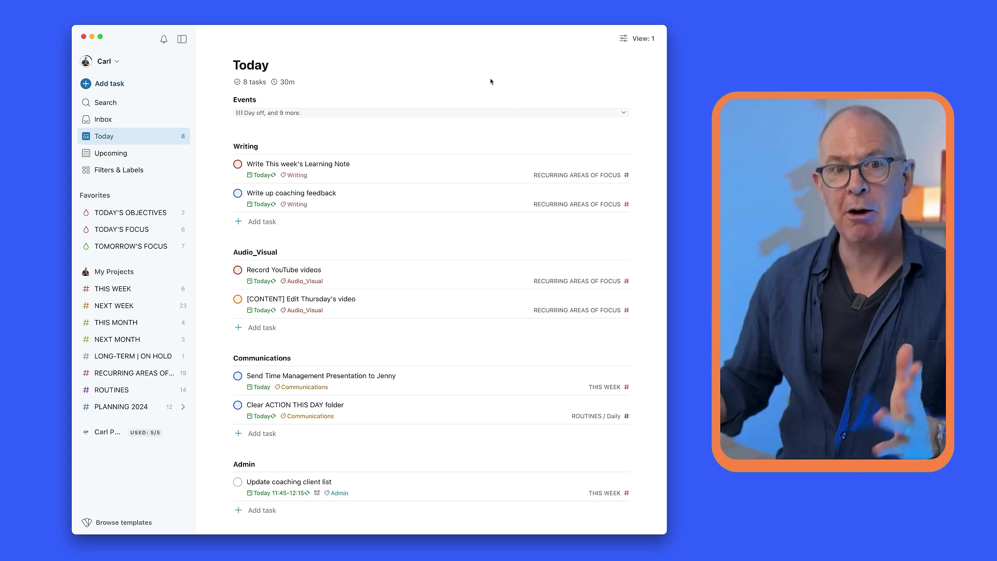
Switch the Today view to the Calendar layout and hide the sidebar for a full-width day view
{"action": "left_click", "coordinate": [624, 38]}
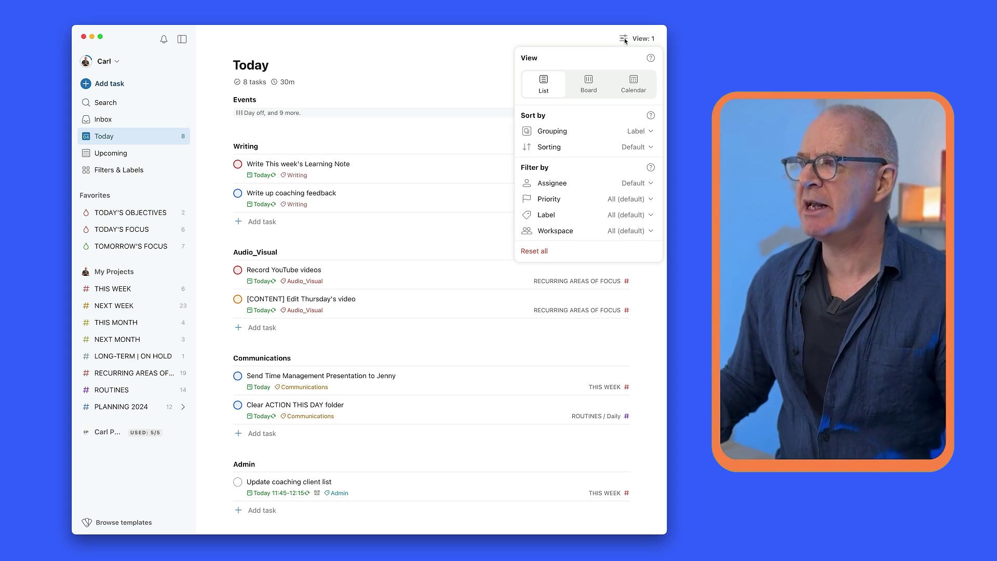
{"action": "left_click", "coordinate": [632, 84]}
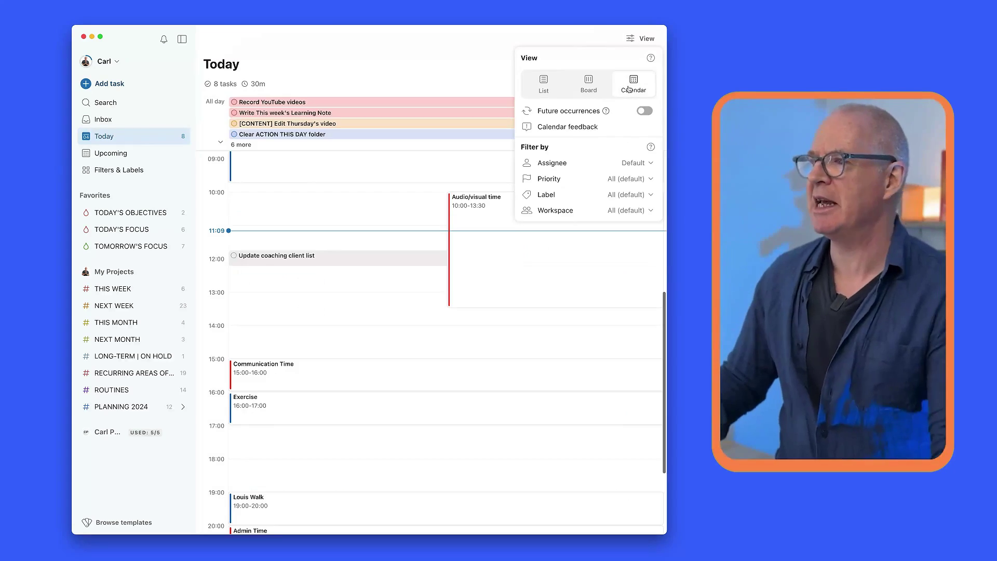
{"action": "left_click", "coordinate": [382, 77]}
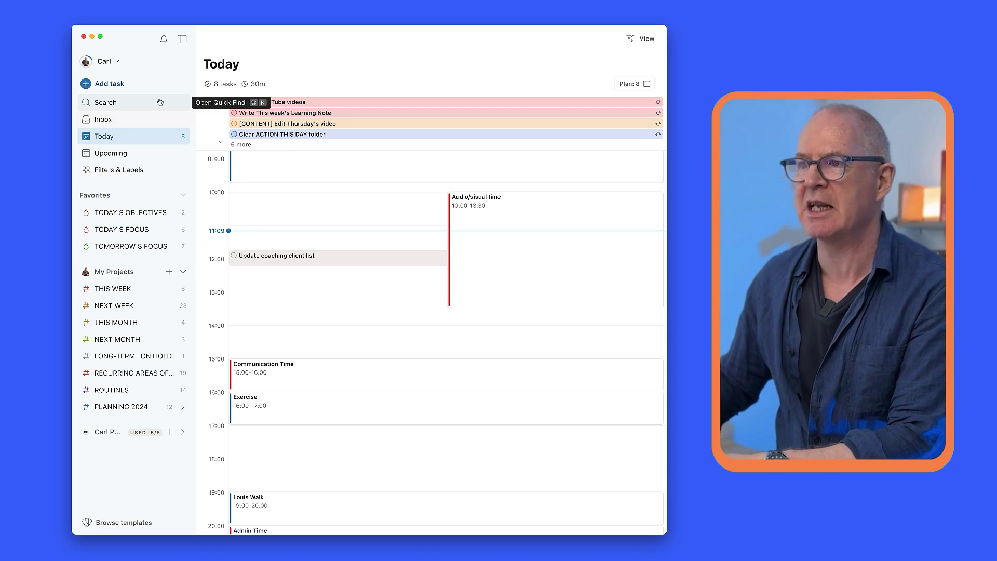
{"action": "key", "text": "m"}
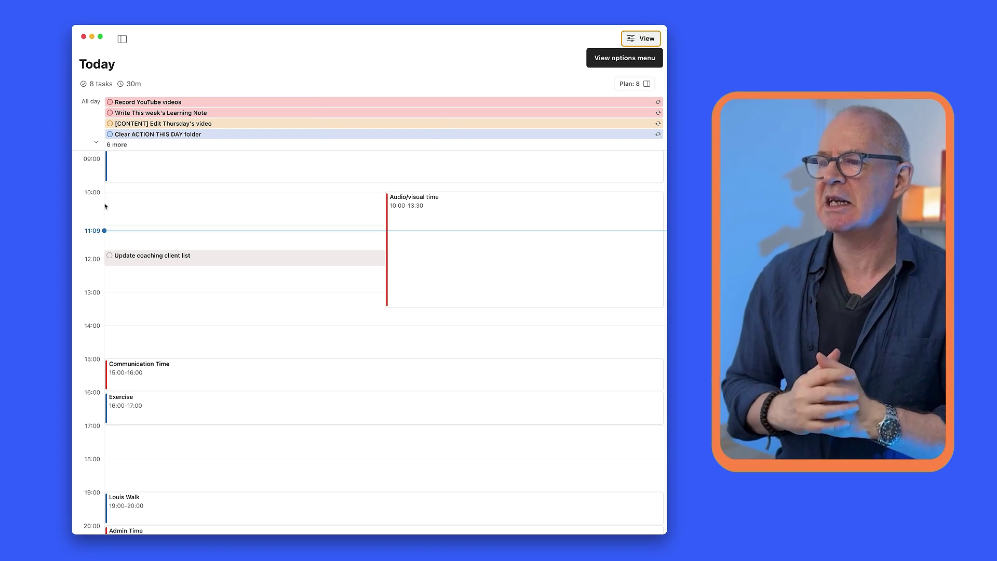
Clear the 11:45–12:15 time from Update coaching client list, leaving it due Today
{"action": "mouse_move", "coordinate": [134, 263]}
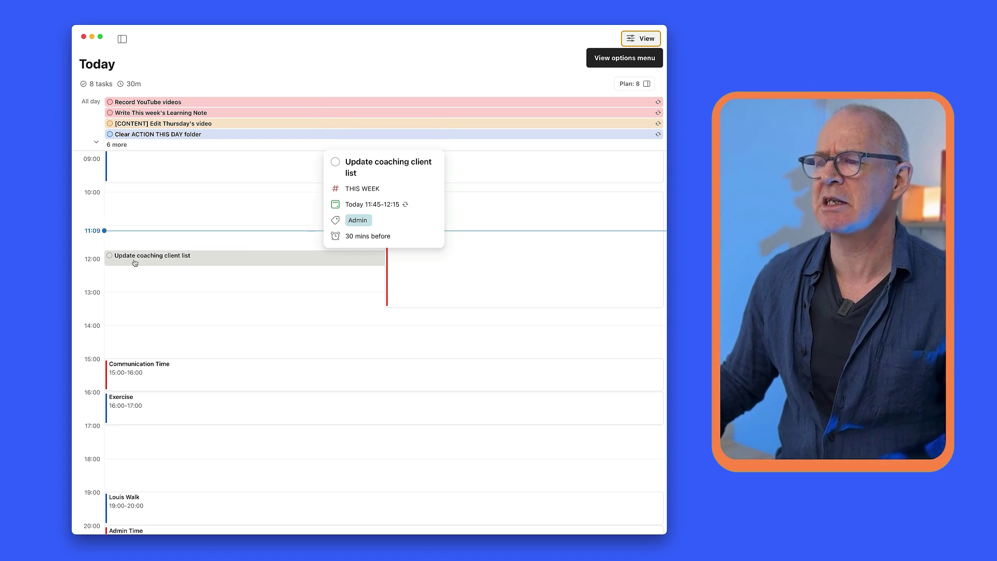
{"action": "left_click", "coordinate": [392, 202]}
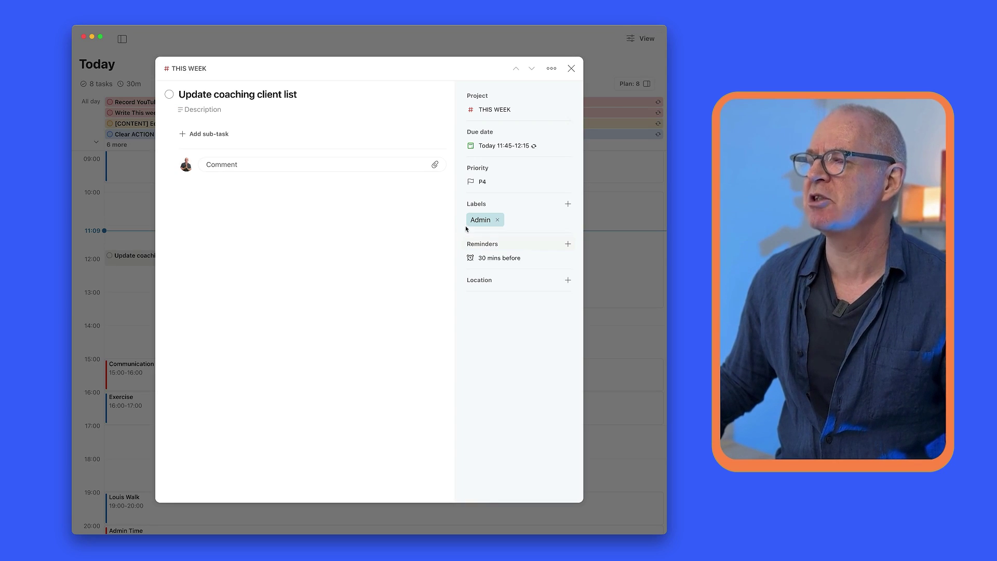
{"action": "left_click", "coordinate": [513, 148]}
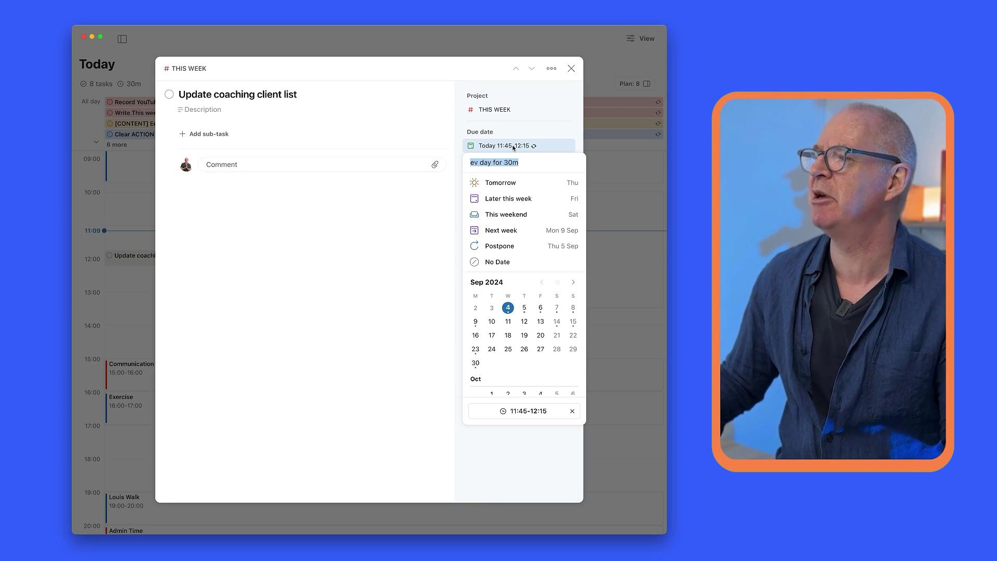
{"action": "left_click", "coordinate": [572, 412]}
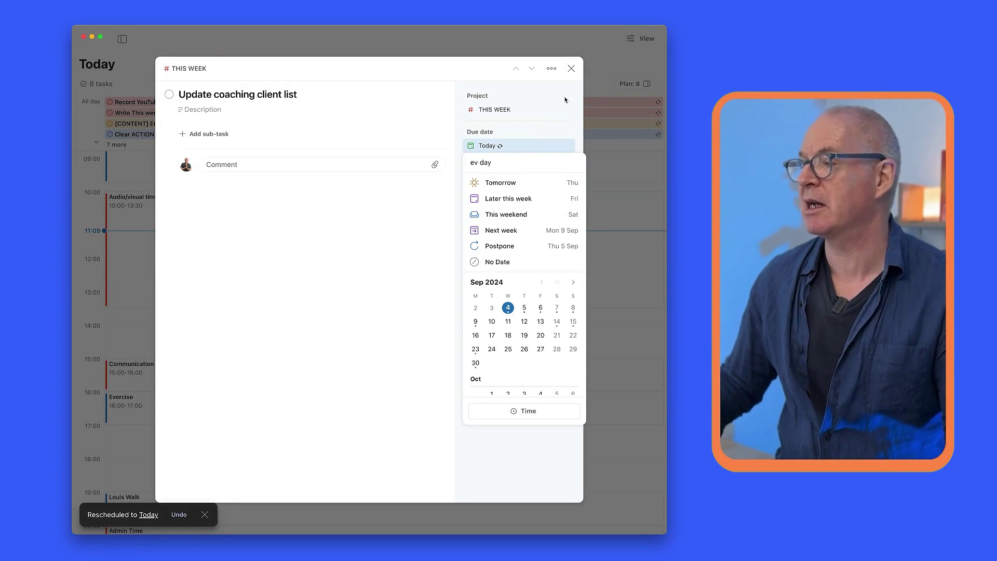
{"action": "left_click", "coordinate": [570, 69]}
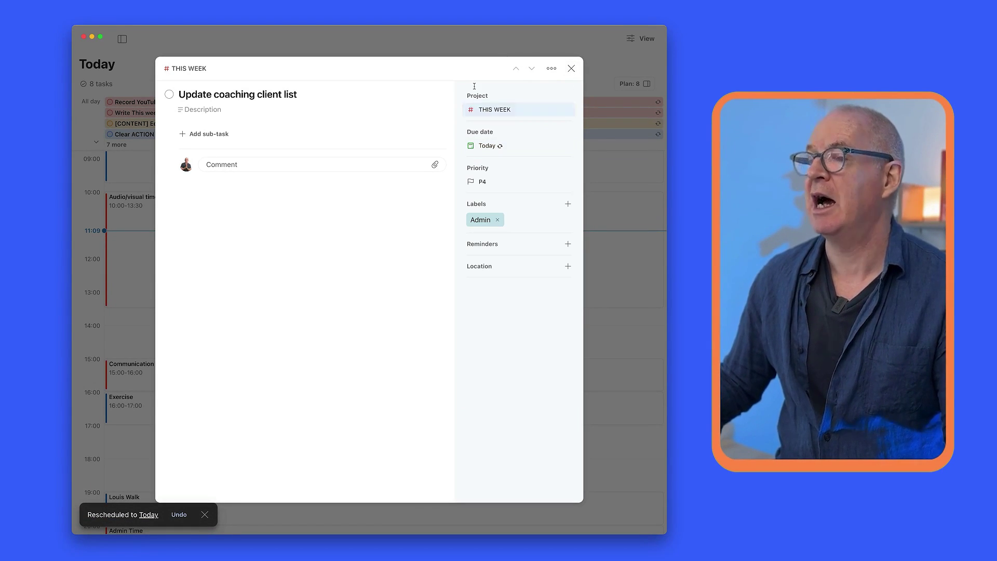
{"action": "left_click", "coordinate": [571, 68]}
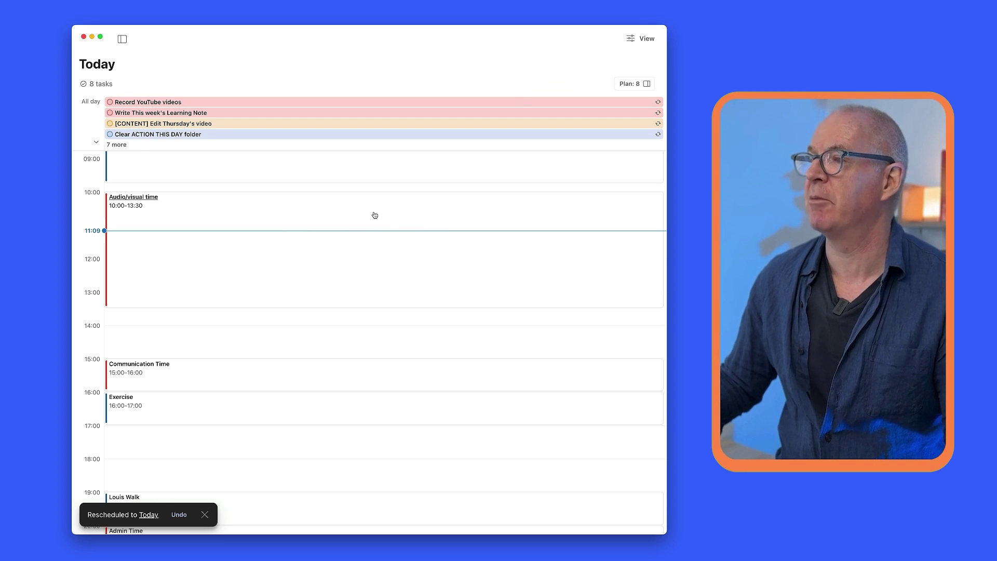
{"action": "scroll", "coordinate": [374, 215], "scroll_direction": "up", "scroll_amount": 5}
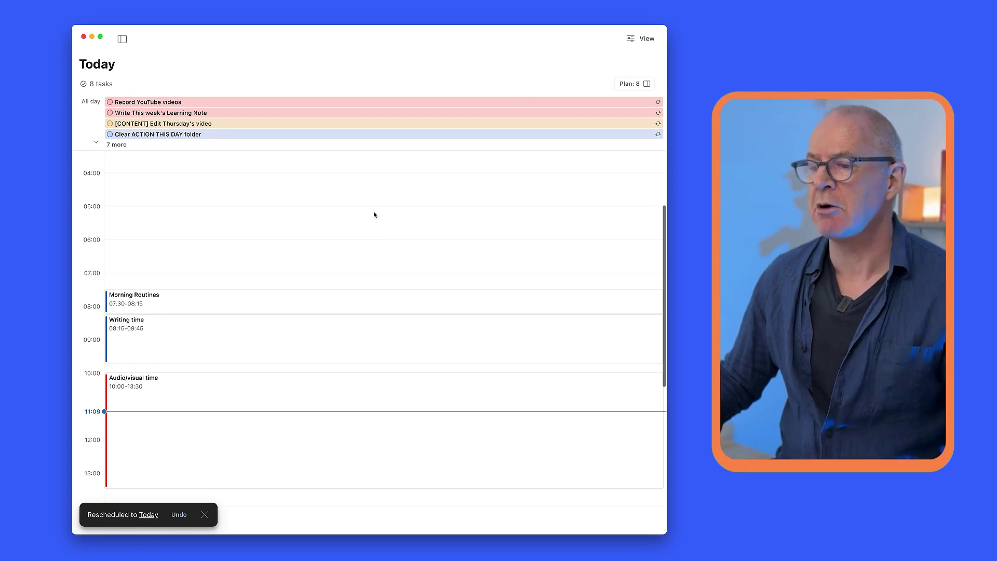
{"action": "scroll", "coordinate": [374, 215], "scroll_direction": "down", "scroll_amount": 3}
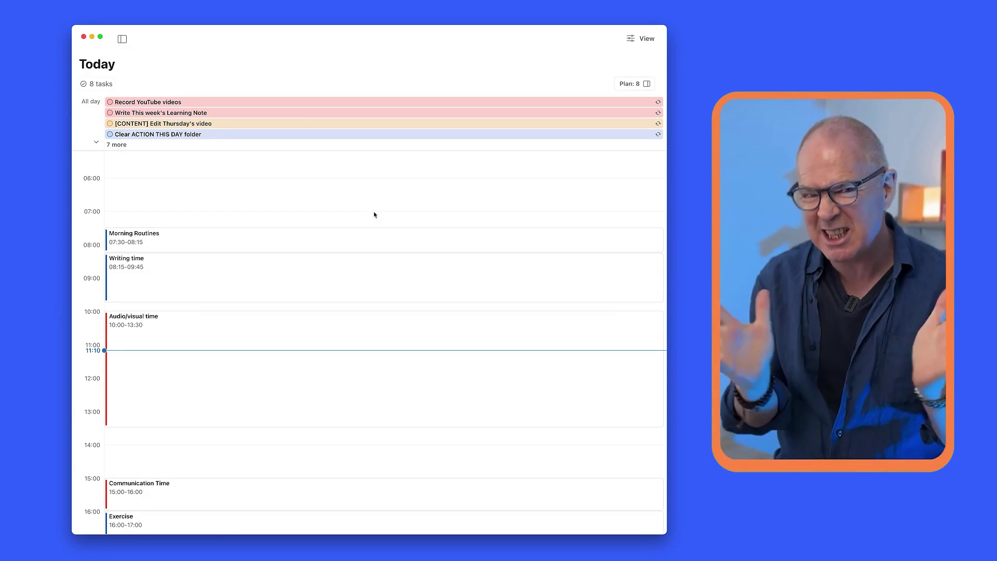
{"action": "scroll", "coordinate": [298, 213], "scroll_direction": "down", "scroll_amount": 2}
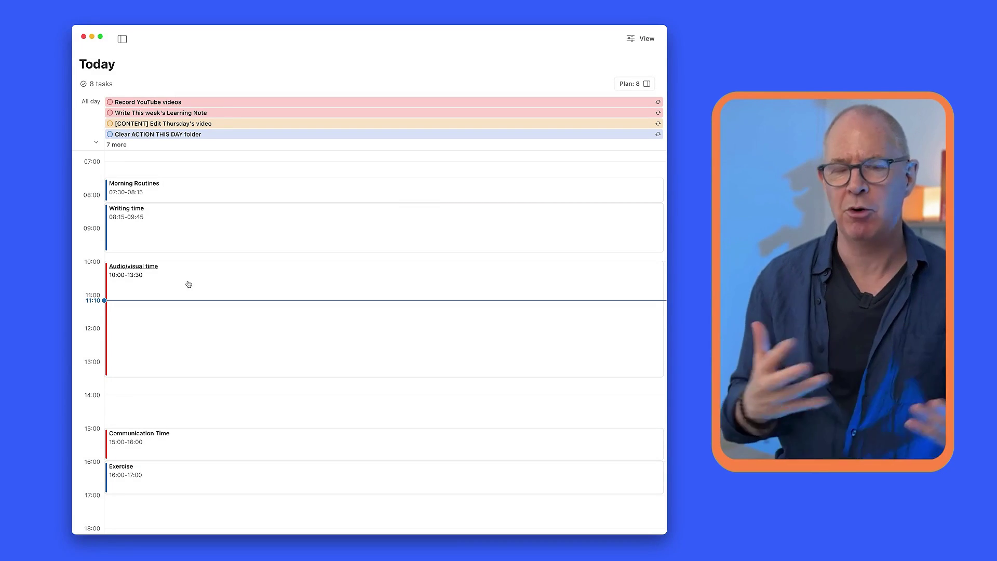
{"action": "scroll", "coordinate": [209, 398], "scroll_direction": "down", "scroll_amount": 3}
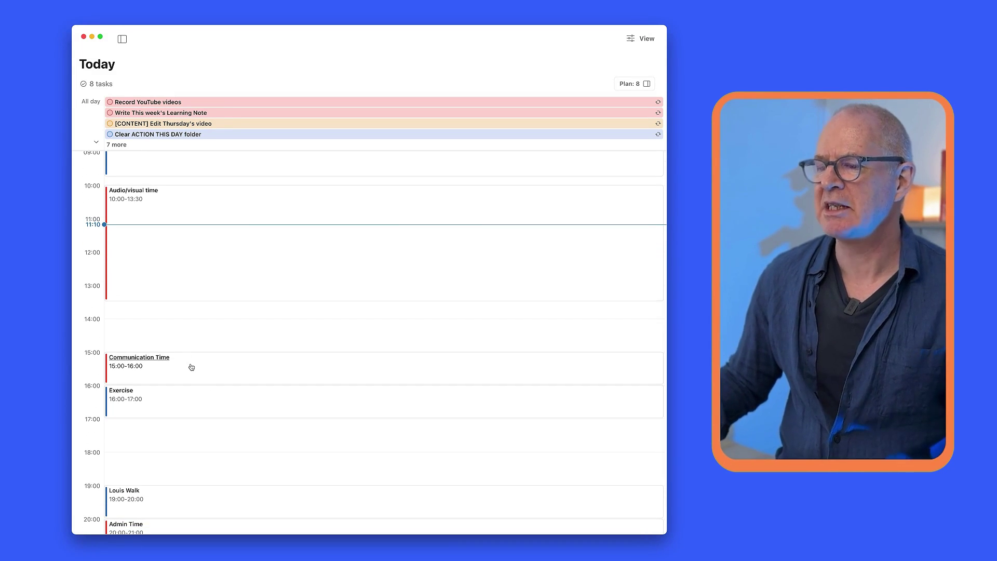
{"action": "scroll", "coordinate": [200, 397], "scroll_direction": "down", "scroll_amount": 4}
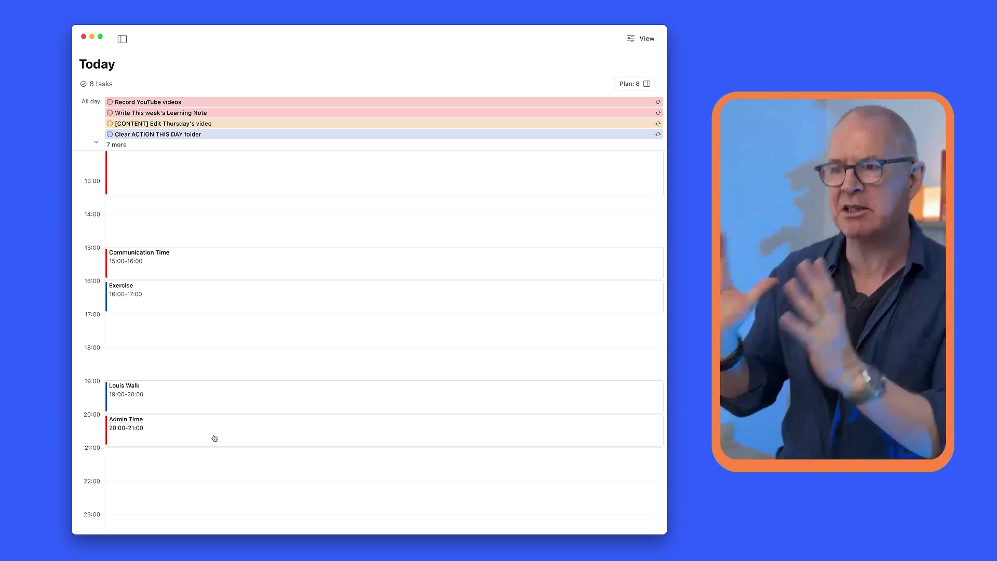
{"action": "scroll", "coordinate": [191, 309], "scroll_direction": "up", "scroll_amount": 5}
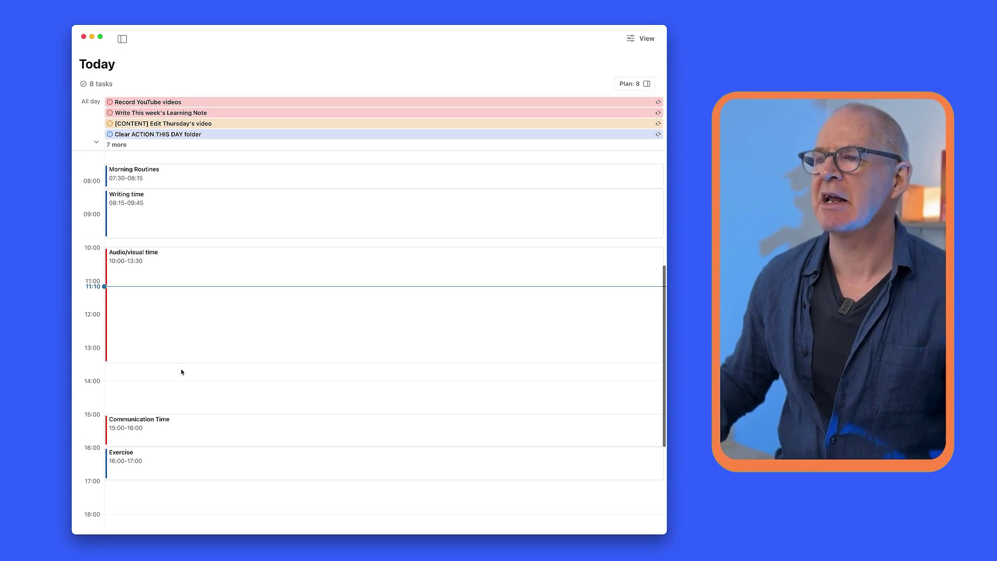
{"action": "scroll", "coordinate": [160, 382], "scroll_direction": "down", "scroll_amount": 5}
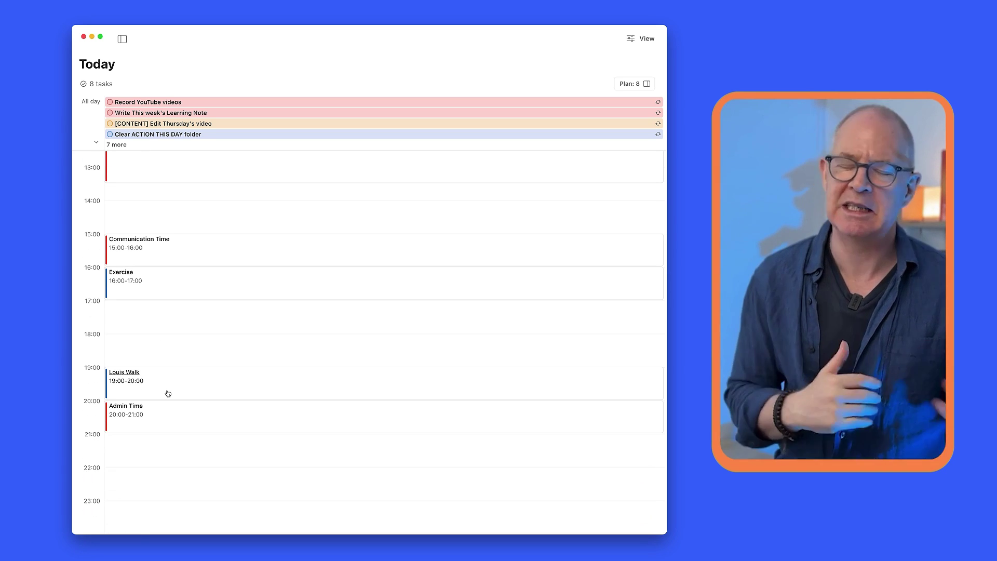
{"action": "scroll", "coordinate": [168, 393], "scroll_direction": "up", "scroll_amount": 1}
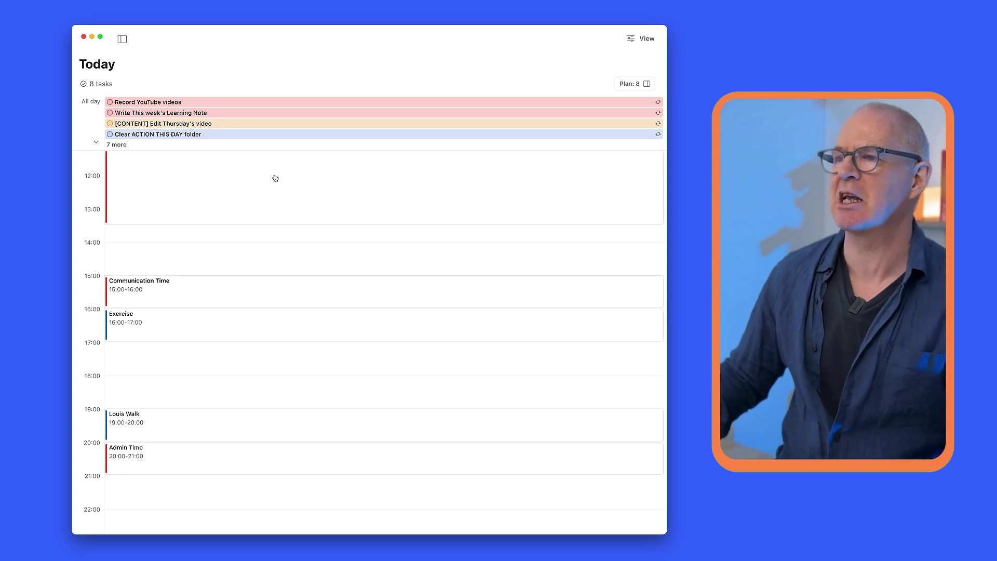
{"action": "key", "text": "super+Tab"}
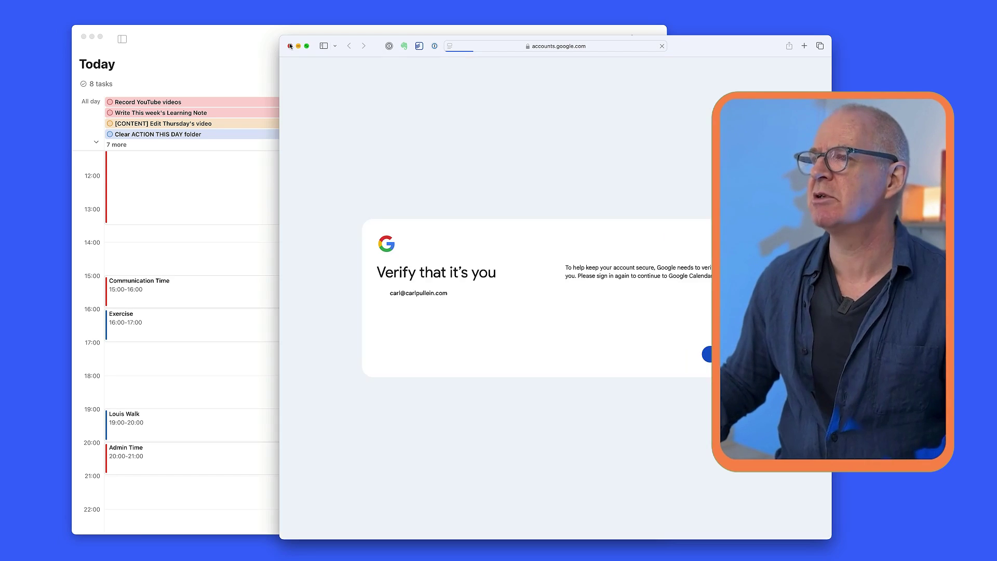
{"action": "left_click", "coordinate": [289, 46]}
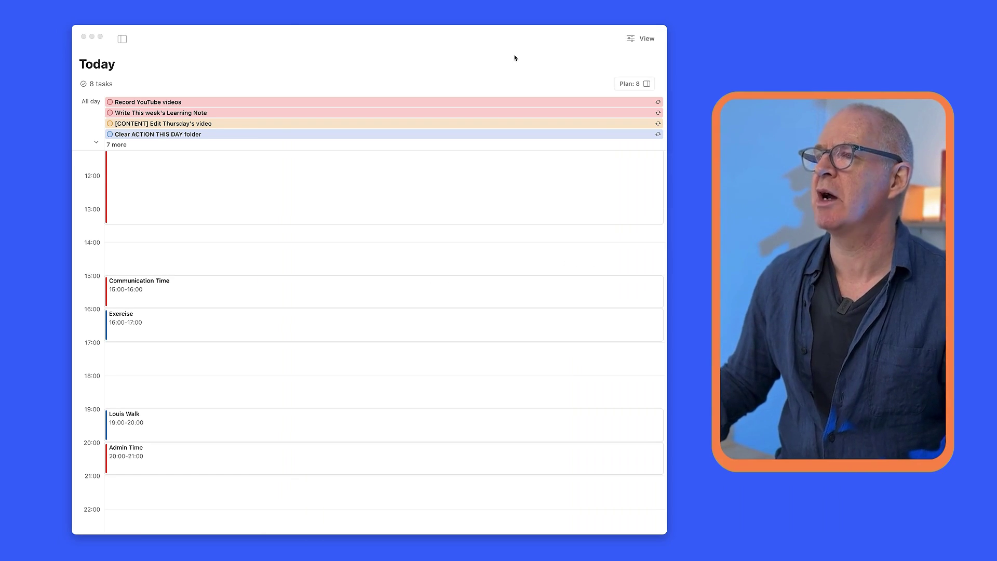
Show the Plan panel of today's 8 unscheduled tasks beside the calendar
{"action": "left_click", "coordinate": [630, 85]}
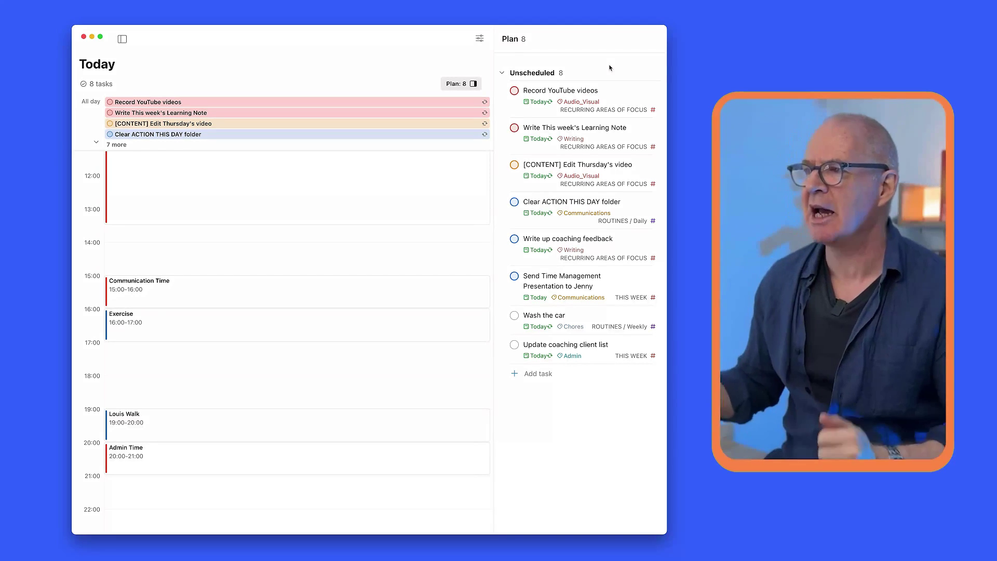
{"action": "scroll", "coordinate": [362, 176], "scroll_direction": "up", "scroll_amount": 10}
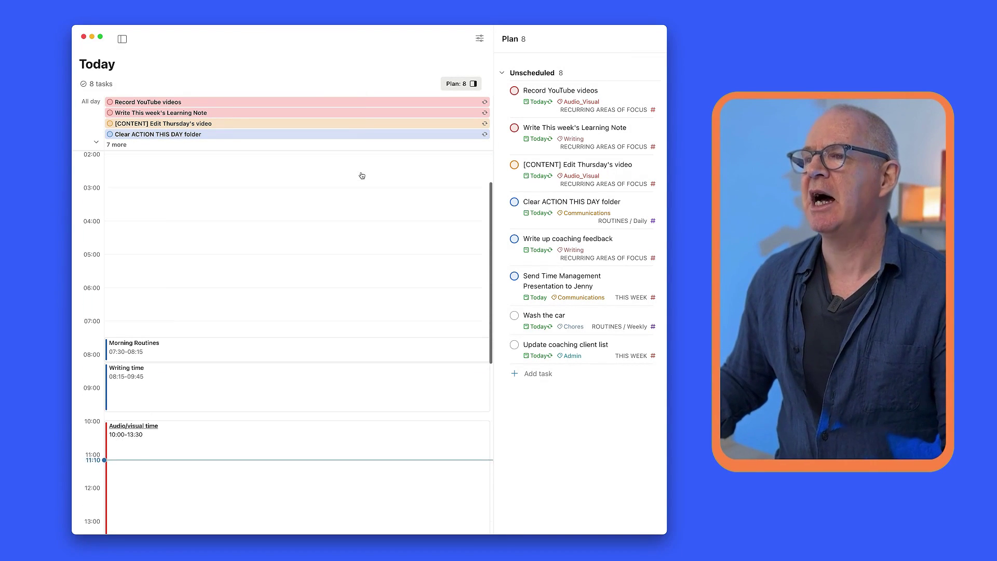
{"action": "scroll", "coordinate": [362, 176], "scroll_direction": "down", "scroll_amount": 5}
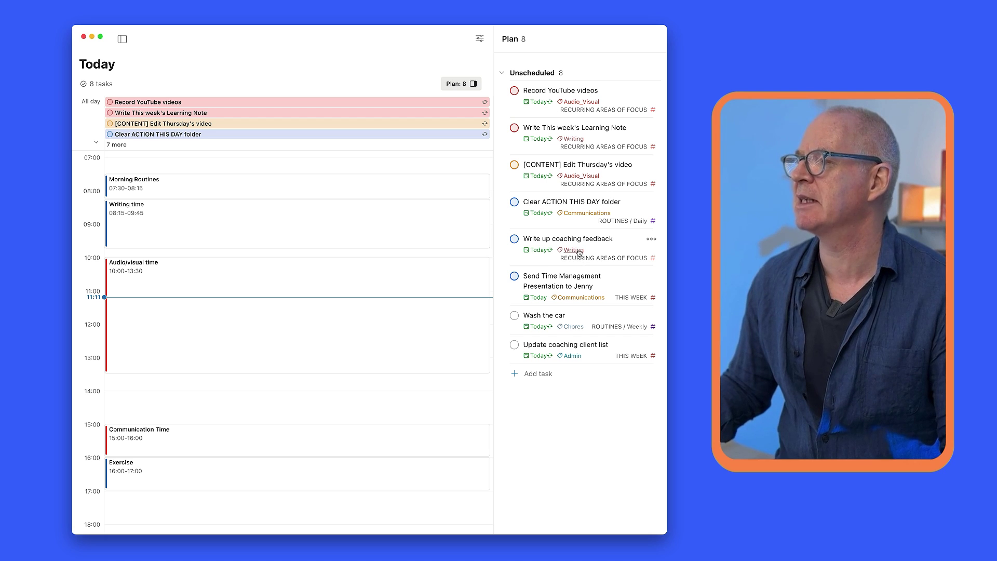
Open the Writing label's list, then return to the Today calendar with the sidebar hidden
{"action": "left_click", "coordinate": [566, 140]}
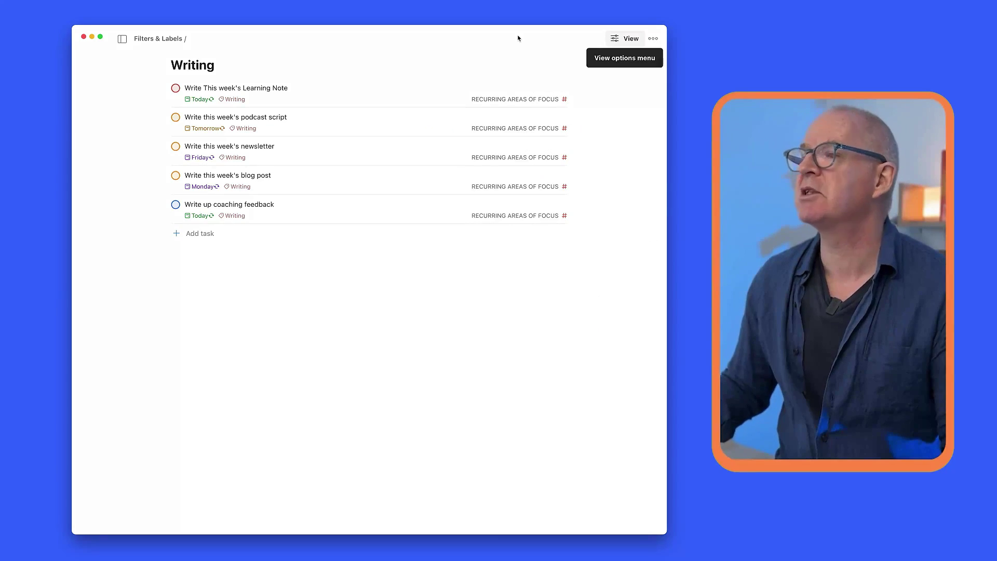
{"action": "key", "text": "m"}
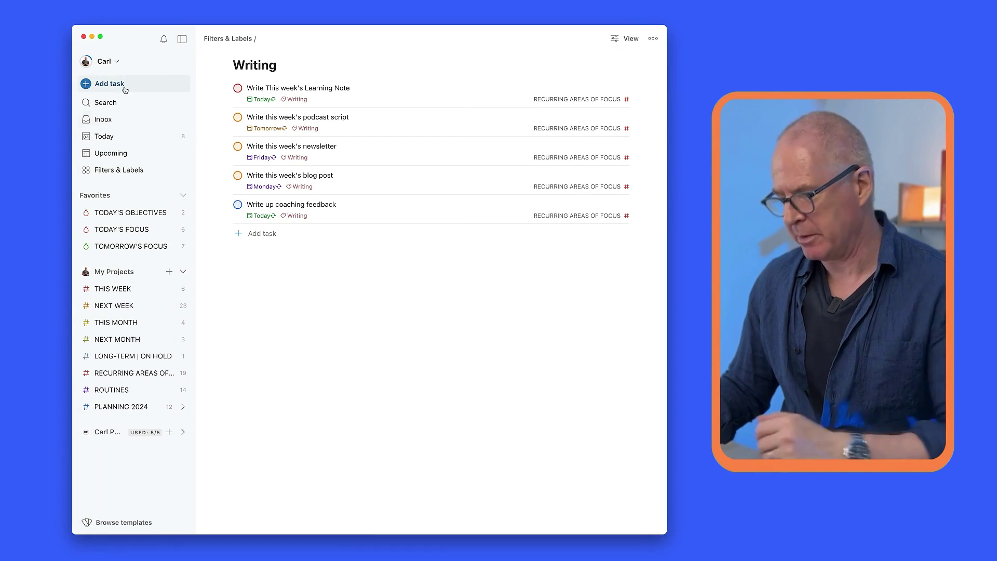
{"action": "left_click", "coordinate": [110, 136]}
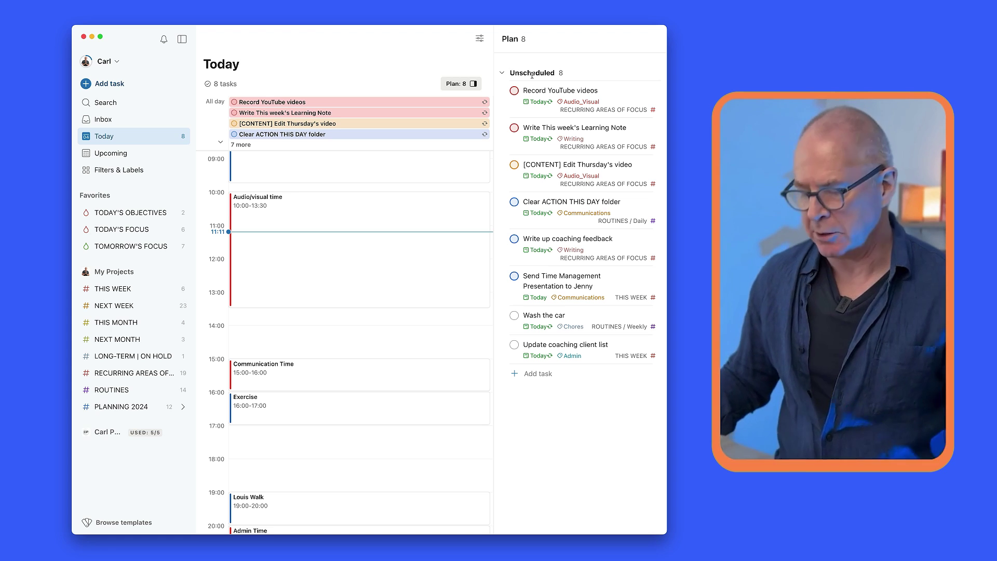
{"action": "key", "text": "m"}
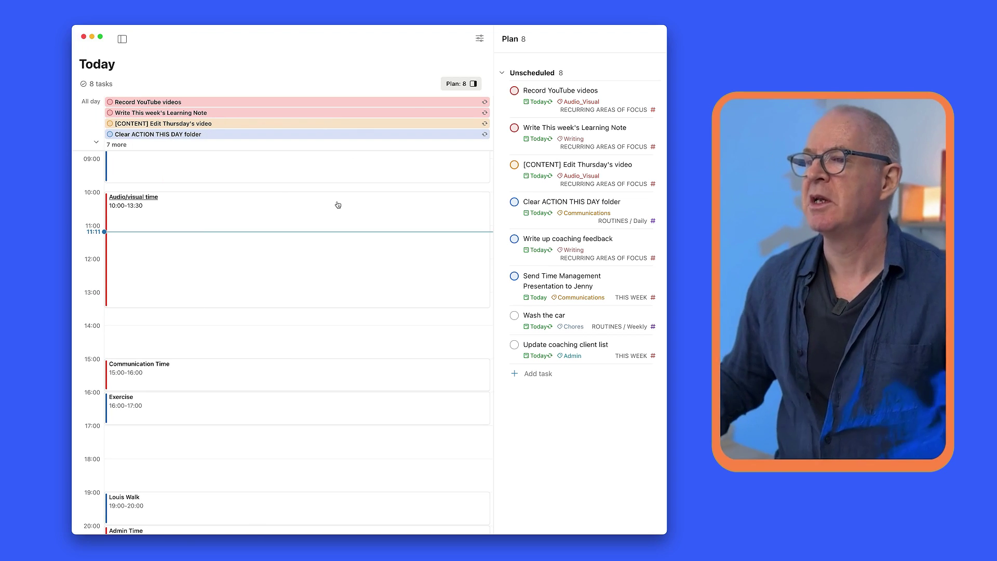
Place Write This week's Learning Note at 08:30 and Write up coaching feedback at 08:45
{"action": "scroll", "coordinate": [338, 204], "scroll_direction": "up", "scroll_amount": 5}
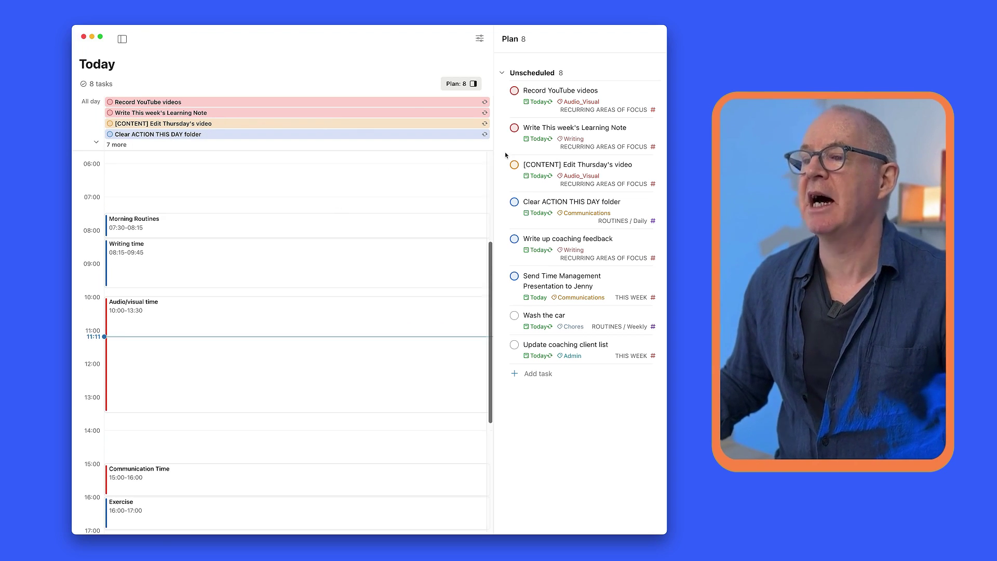
{"action": "left_click_drag", "start_coordinate": [542, 129], "coordinate": [274, 254]}
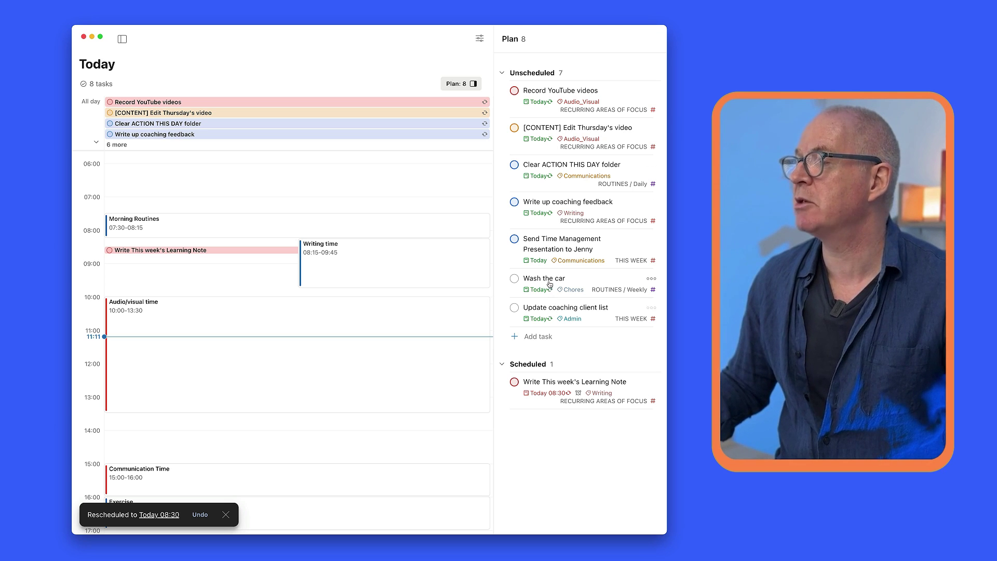
{"action": "left_click_drag", "start_coordinate": [545, 202], "coordinate": [223, 259]}
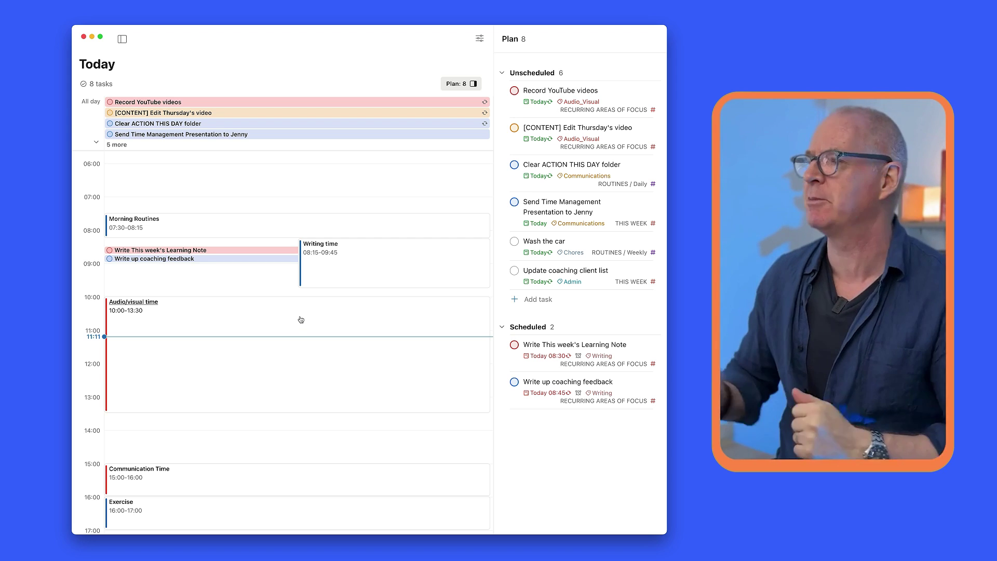
Place Record YouTube videos at 10:45 and Edit Thursday's video at 11:00 on the calendar
{"action": "scroll", "coordinate": [301, 319], "scroll_direction": "down", "scroll_amount": 3}
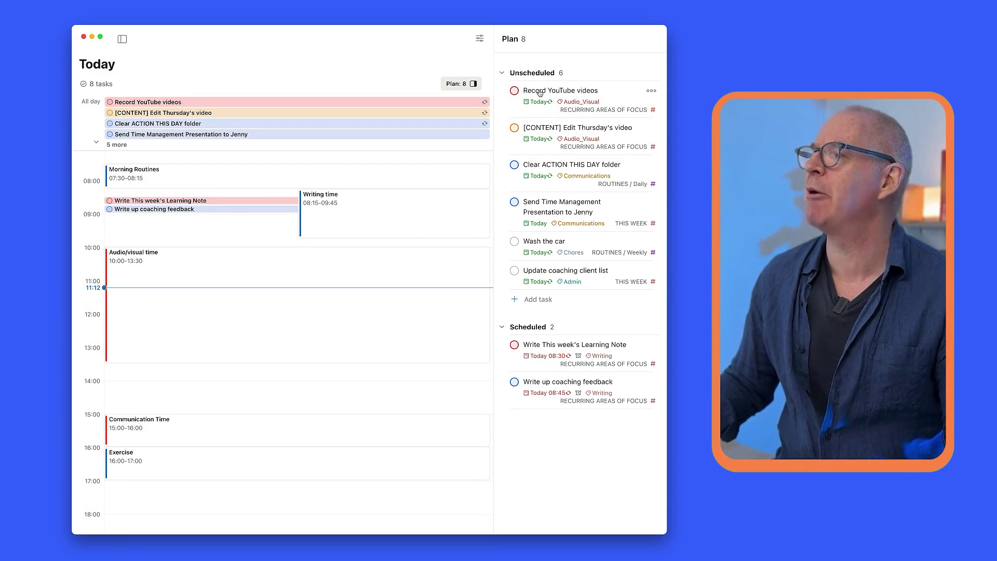
{"action": "left_click_drag", "start_coordinate": [540, 93], "coordinate": [200, 278]}
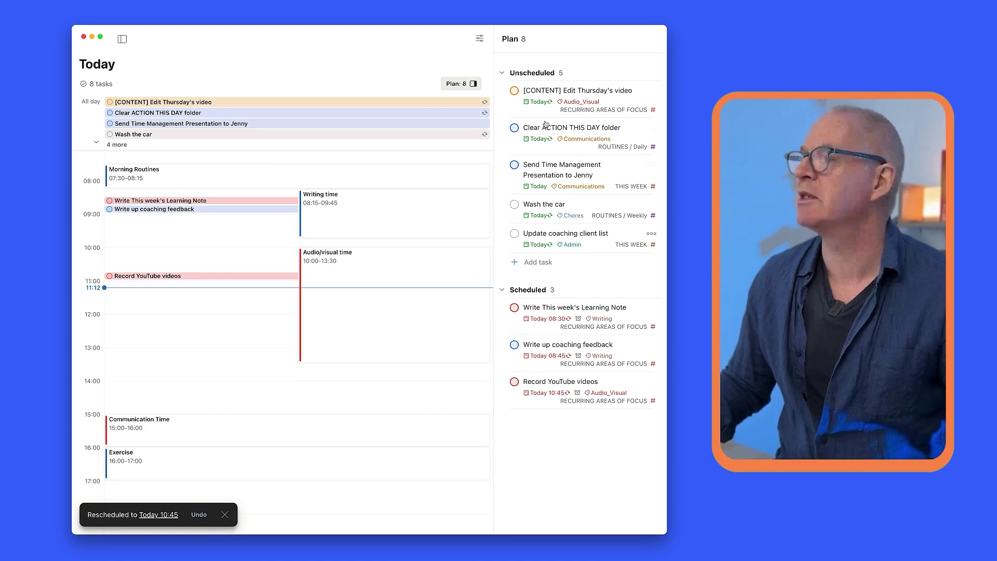
{"action": "left_click_drag", "start_coordinate": [562, 99], "coordinate": [218, 287]}
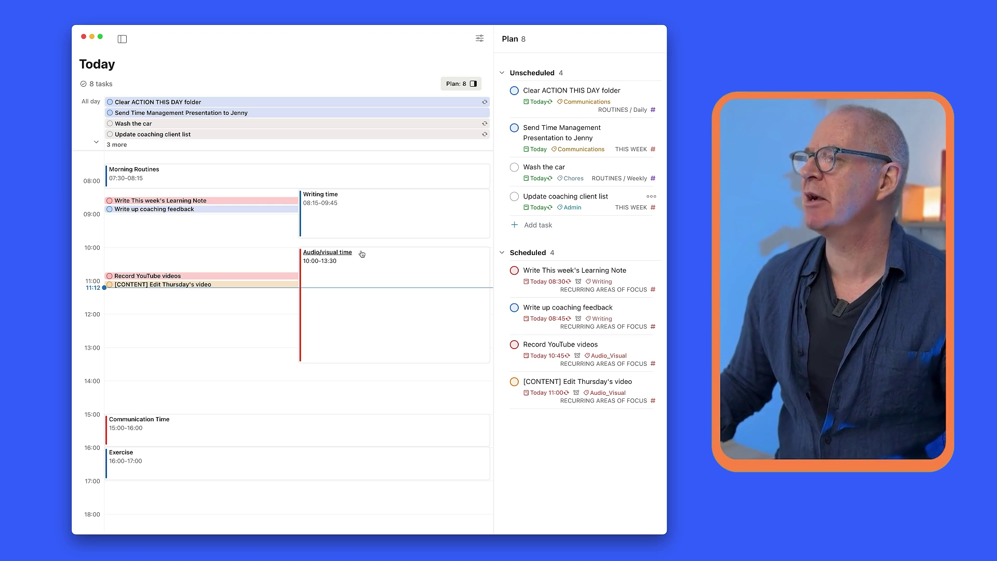
Place the client list update at 20:00, ACTION THIS DAY folder at 15:00, presentation at 15:15
{"action": "scroll", "coordinate": [338, 311], "scroll_direction": "down", "scroll_amount": 5}
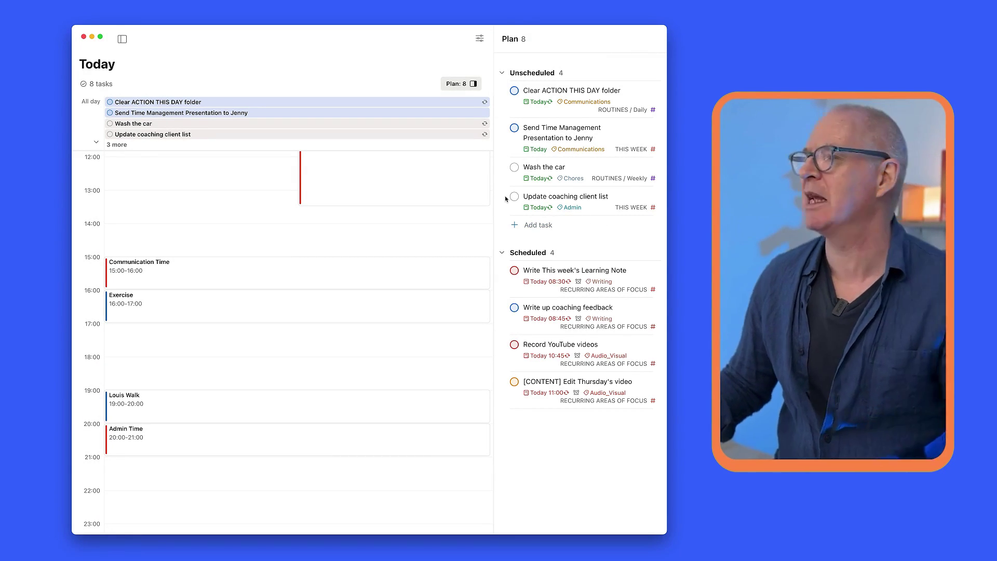
{"action": "left_click_drag", "start_coordinate": [507, 199], "coordinate": [269, 399]}
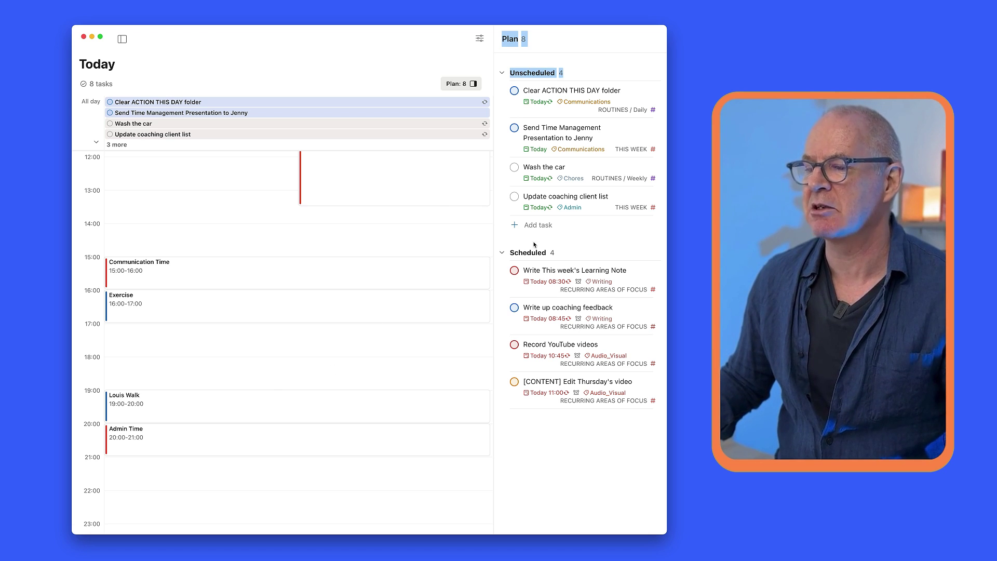
{"action": "left_click_drag", "start_coordinate": [582, 197], "coordinate": [270, 424]}
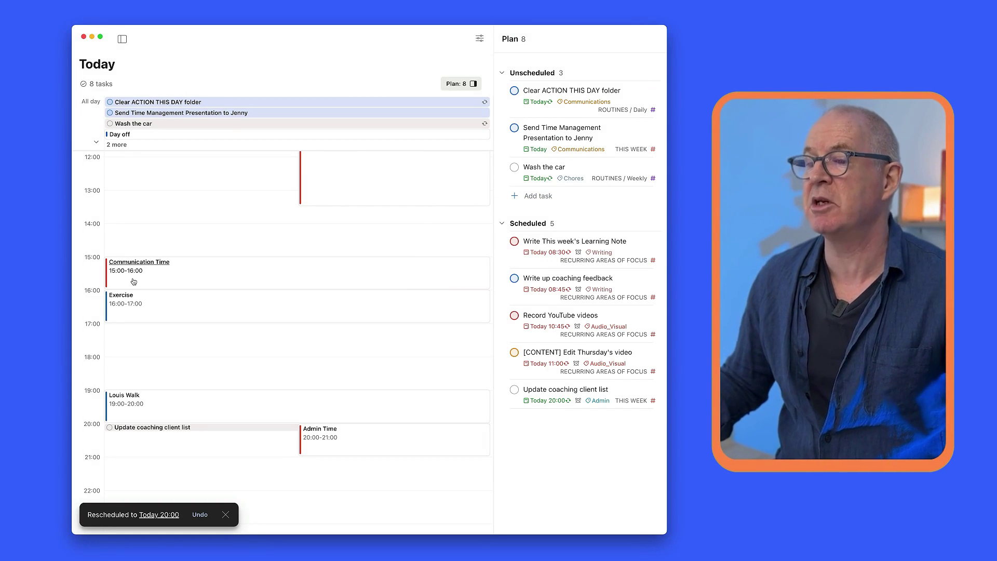
{"action": "left_click_drag", "start_coordinate": [573, 91], "coordinate": [314, 285]}
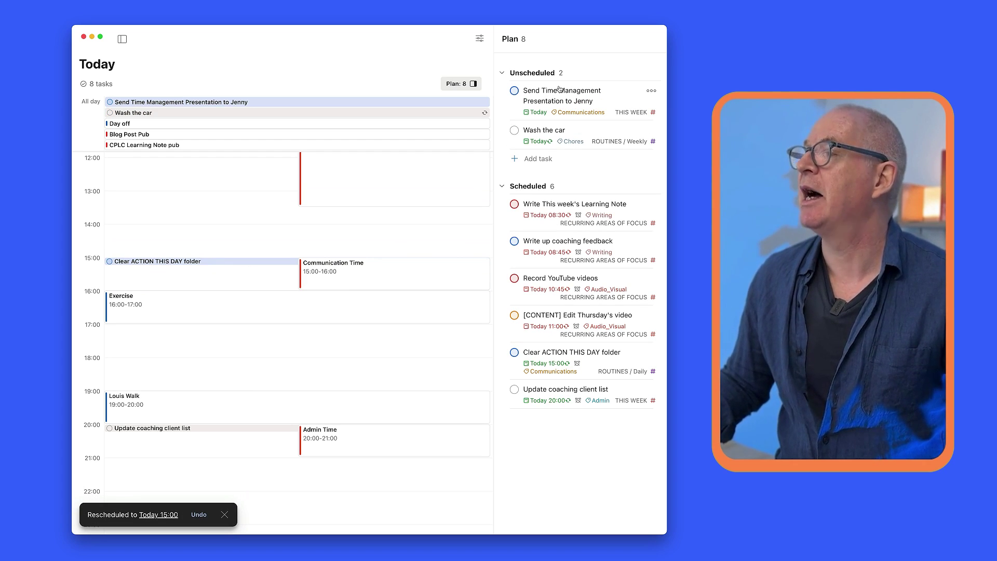
{"action": "left_click_drag", "start_coordinate": [558, 90], "coordinate": [366, 266]}
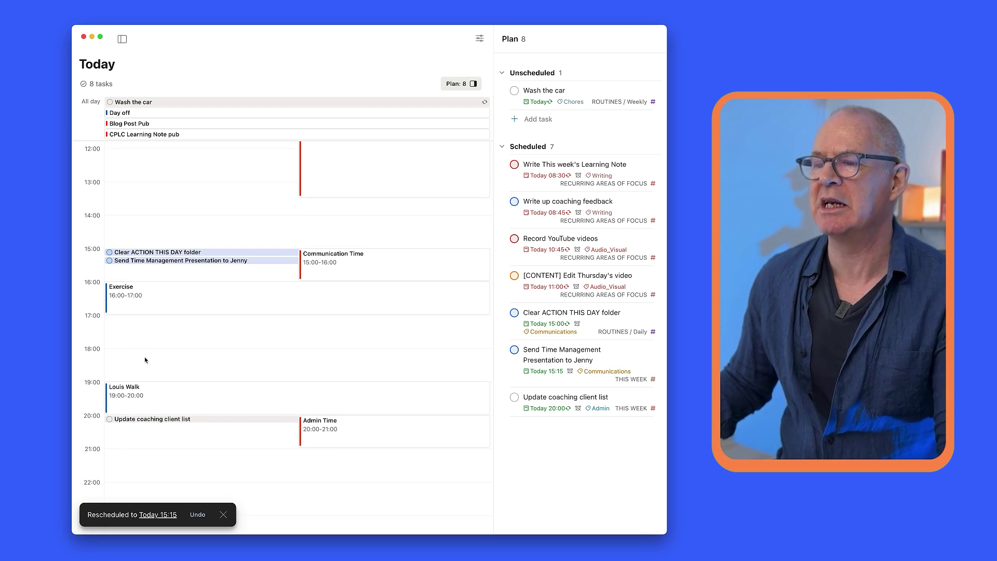
Move Wash the car from the Unscheduled list to 13:45 on today's calendar
{"action": "scroll", "coordinate": [145, 360], "scroll_direction": "up", "scroll_amount": 3}
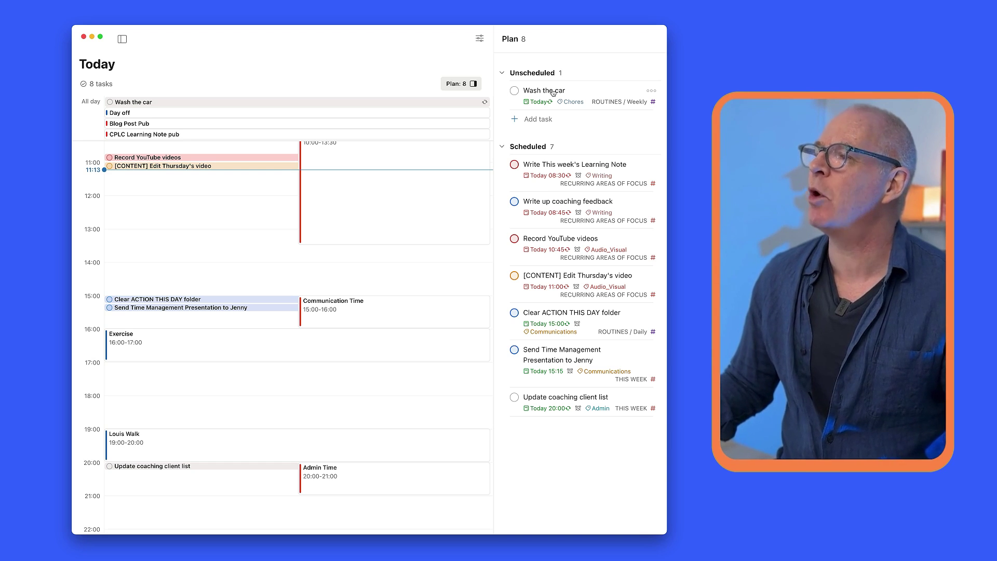
{"action": "left_click_drag", "start_coordinate": [552, 92], "coordinate": [188, 262]}
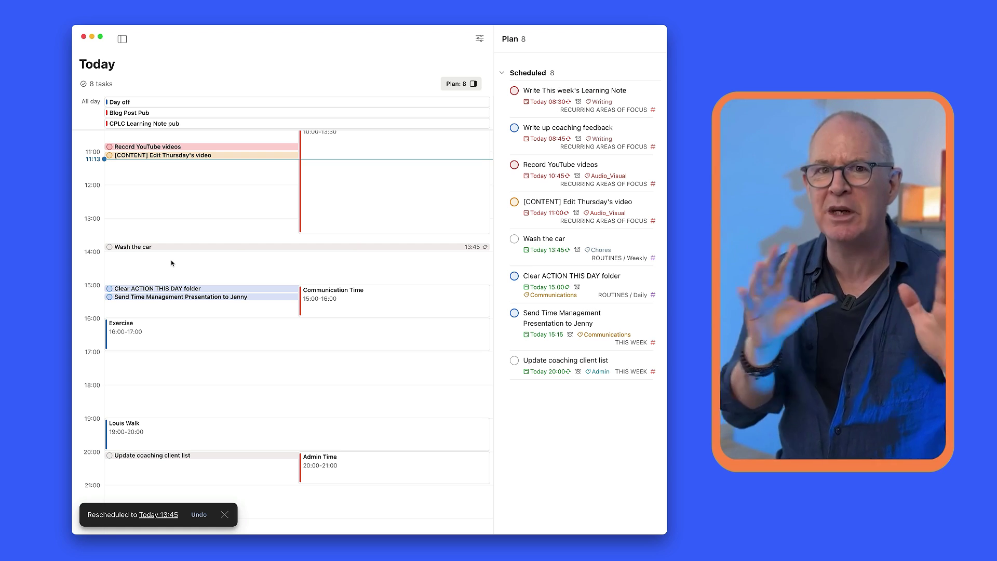
Remove the 13:45 time from Wash the car so it becomes an all-day task today
{"action": "left_click", "coordinate": [180, 248]}
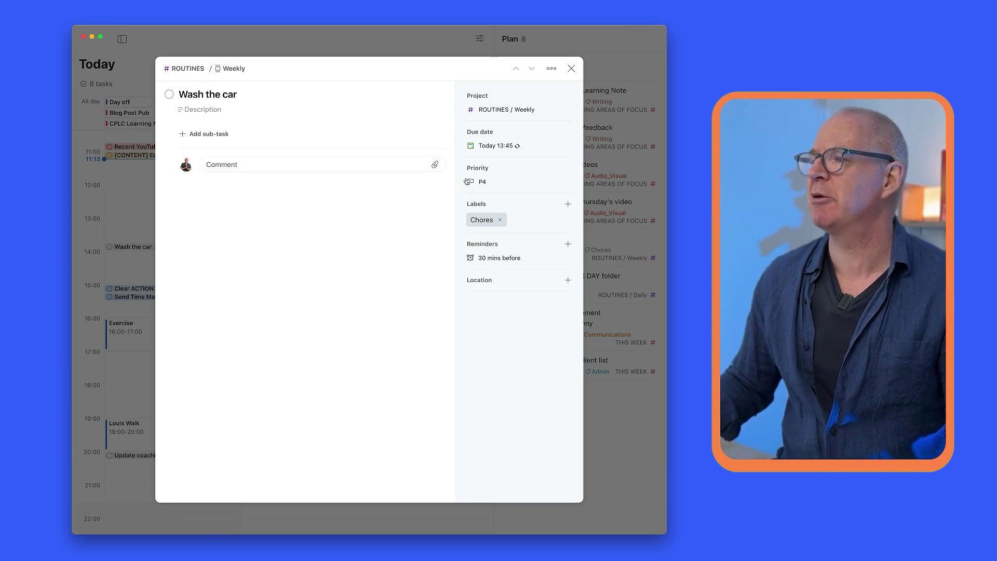
{"action": "left_click", "coordinate": [531, 147]}
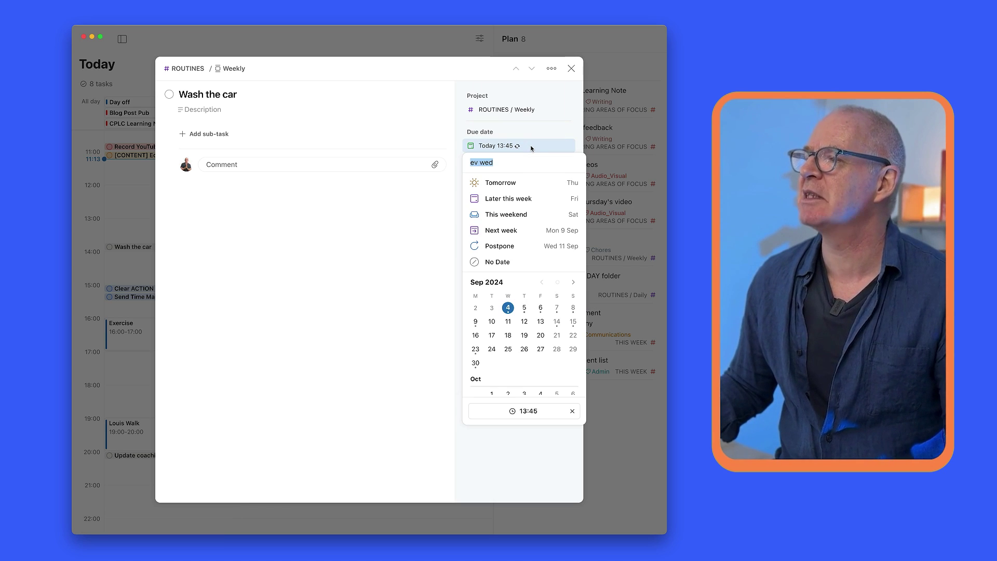
{"action": "left_click", "coordinate": [572, 411]}
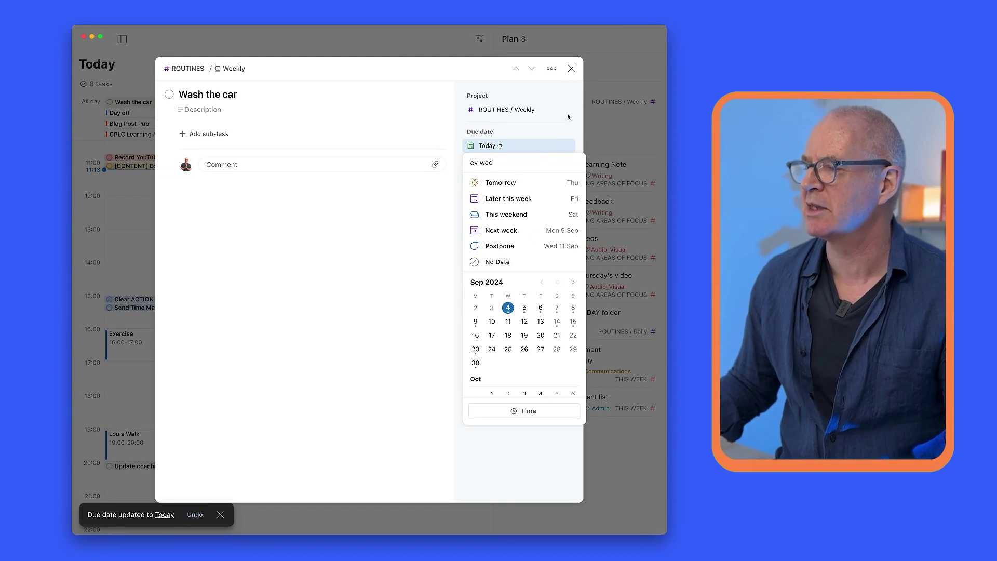
{"action": "left_click", "coordinate": [570, 68]}
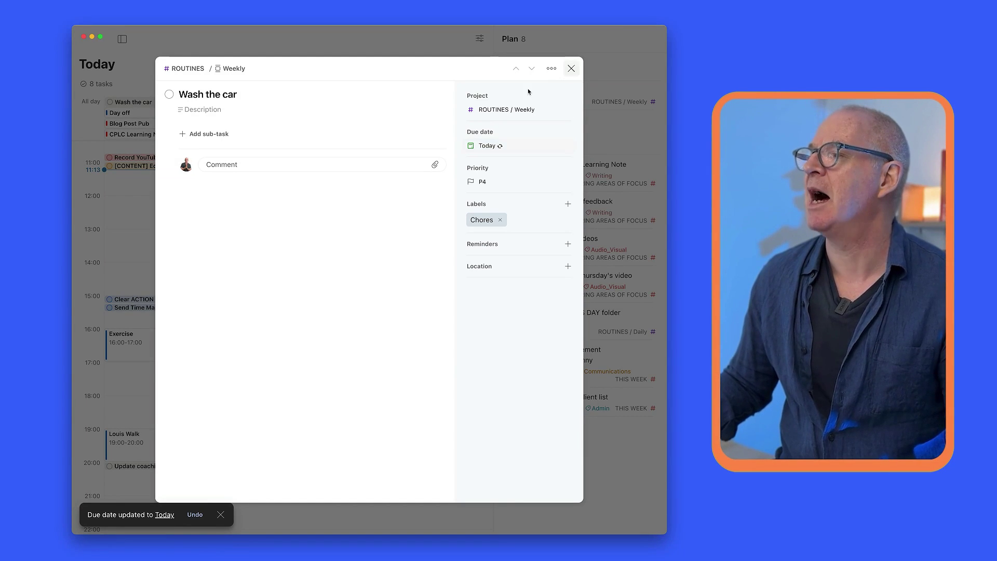
{"action": "left_click", "coordinate": [570, 69]}
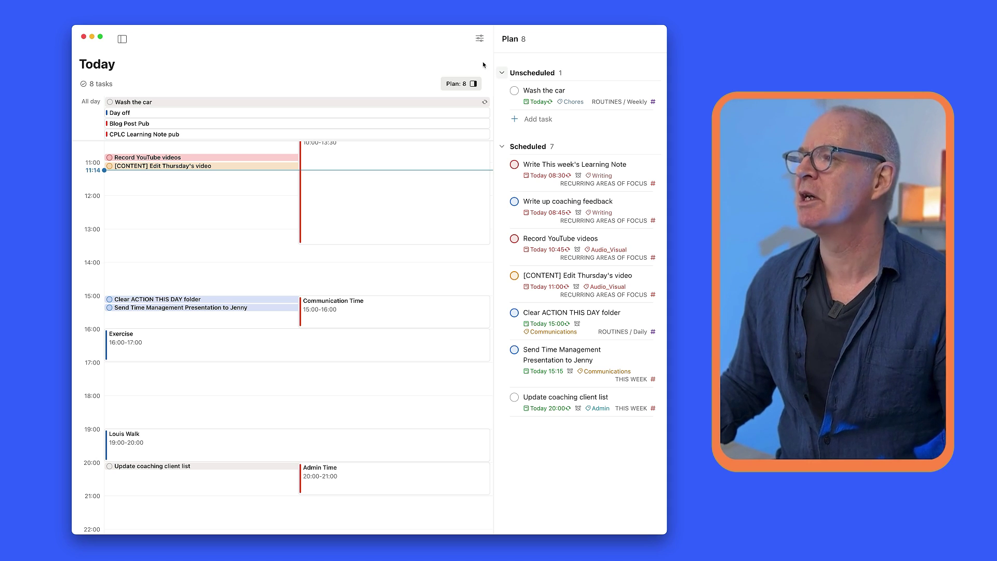
{"action": "left_click", "coordinate": [472, 83]}
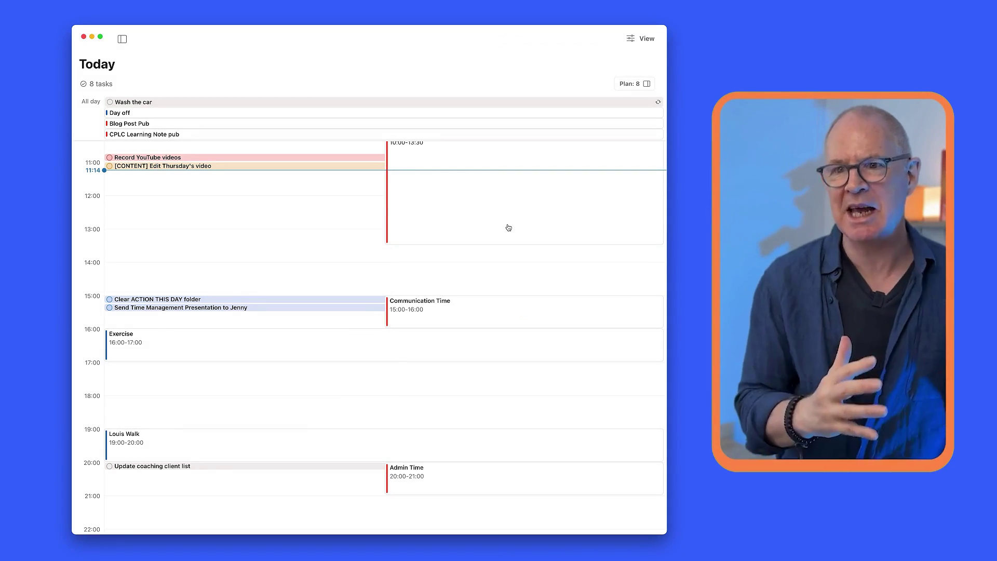
{"action": "scroll", "coordinate": [508, 227], "scroll_direction": "up", "scroll_amount": 5}
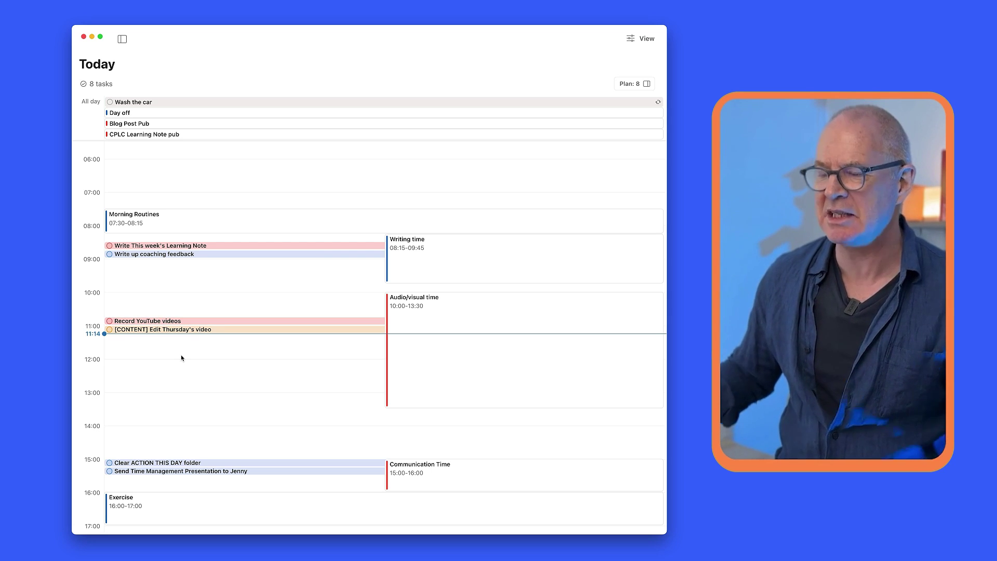
{"action": "scroll", "coordinate": [181, 358], "scroll_direction": "down", "scroll_amount": 5}
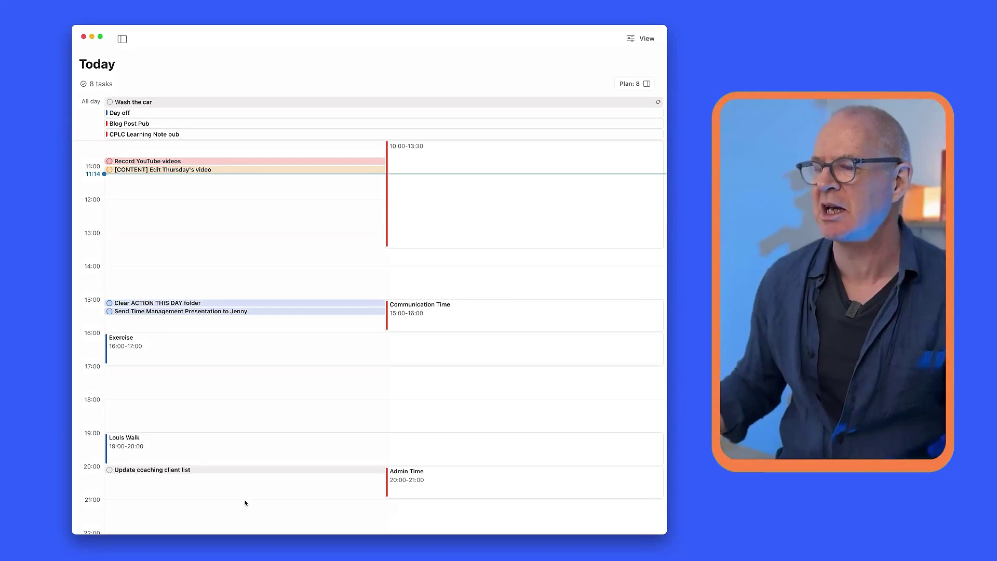
{"action": "scroll", "coordinate": [243, 493], "scroll_direction": "down", "scroll_amount": 1}
{"action": "scroll", "coordinate": [243, 493], "scroll_direction": "up", "scroll_amount": 1}
{"action": "scroll", "coordinate": [244, 494], "scroll_direction": "up", "scroll_amount": 10}
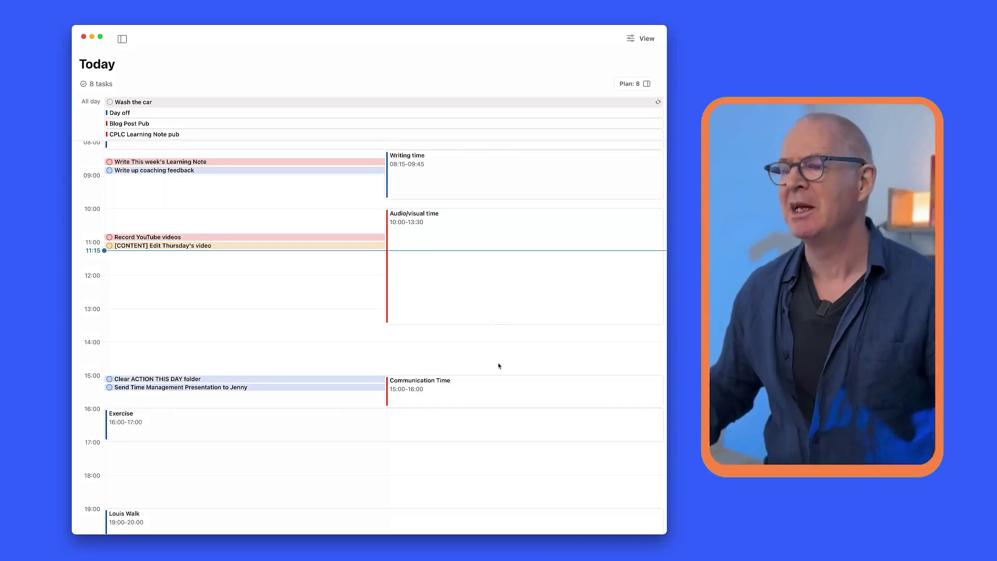
{"action": "scroll", "coordinate": [499, 366], "scroll_direction": "down", "scroll_amount": 3}
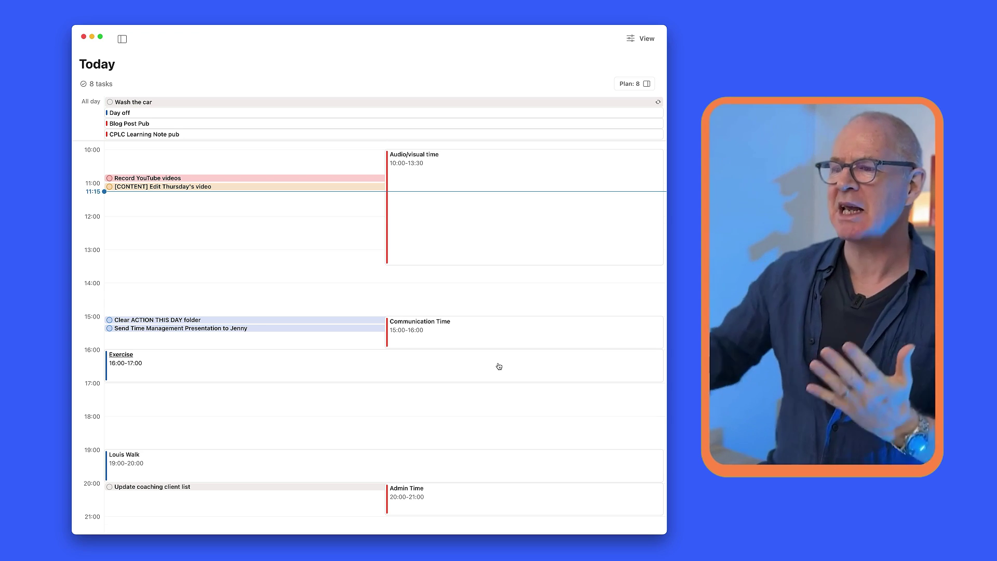
{"action": "scroll", "coordinate": [498, 366], "scroll_direction": "up", "scroll_amount": 9}
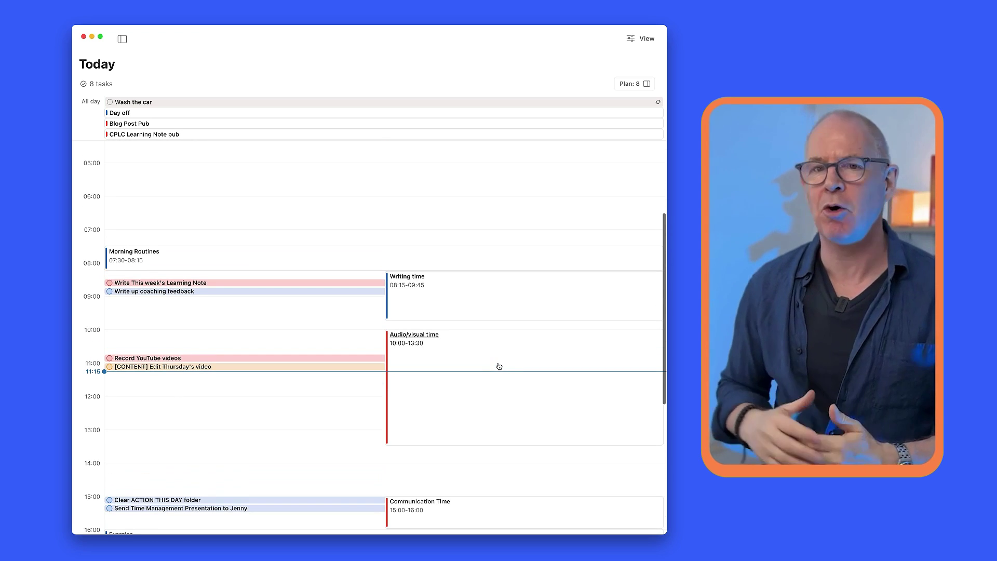
Check off the 'Write This week's Learning Note' and 'Write up coaching feedback' tasks in the calendar
{"action": "left_click", "coordinate": [109, 282]}
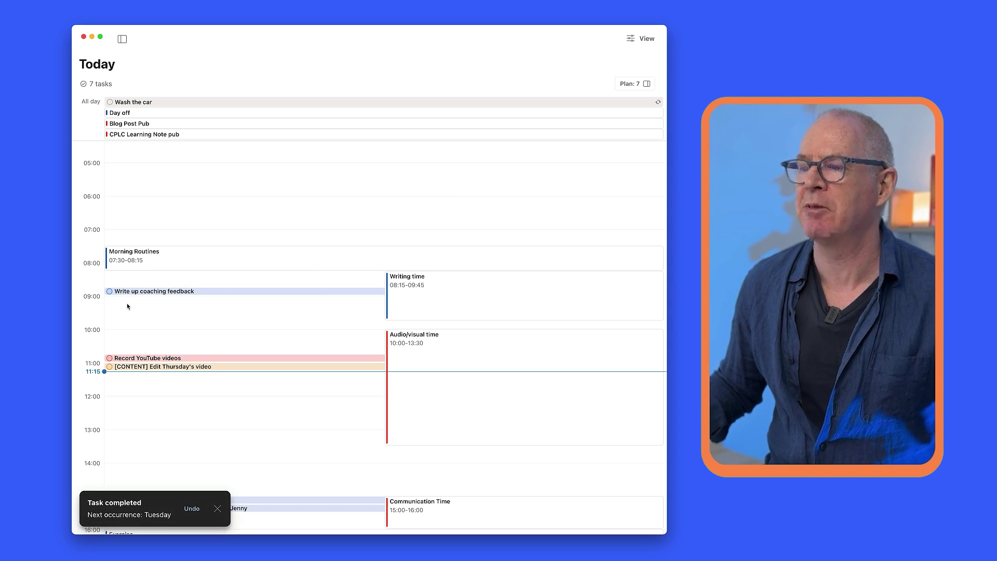
{"action": "left_click", "coordinate": [110, 291]}
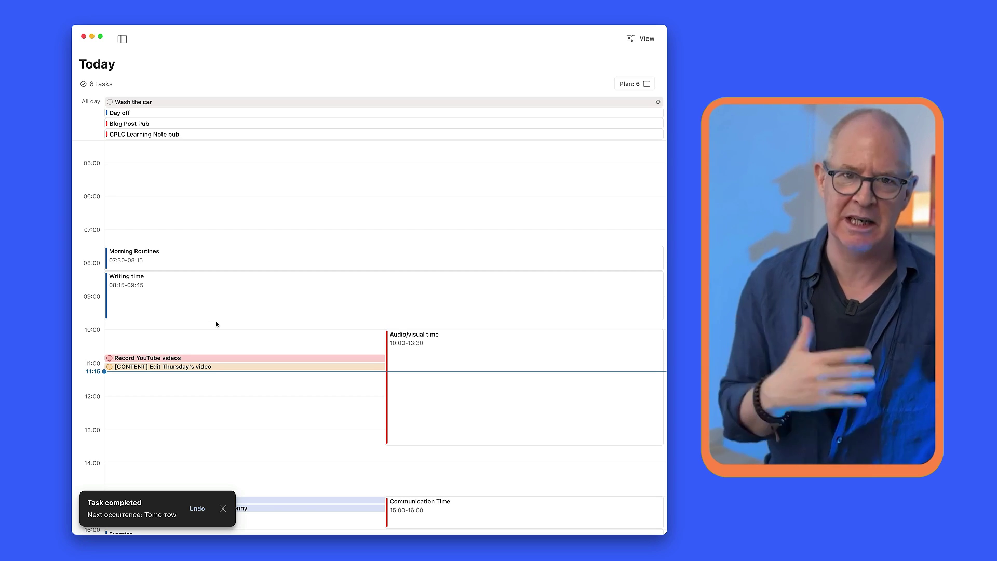
{"action": "scroll", "coordinate": [207, 301], "scroll_direction": "down", "scroll_amount": 3}
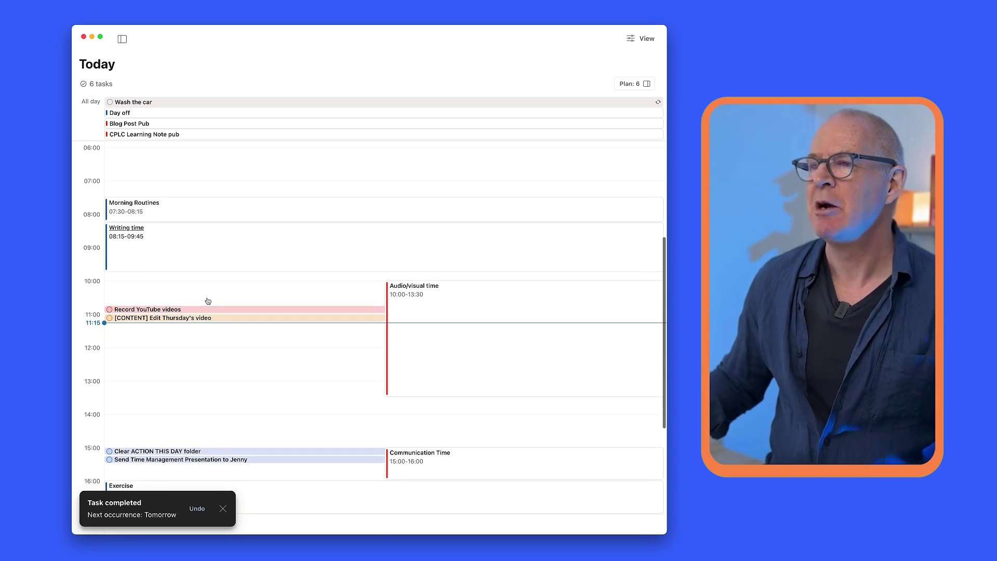
{"action": "scroll", "coordinate": [207, 300], "scroll_direction": "down", "scroll_amount": 2}
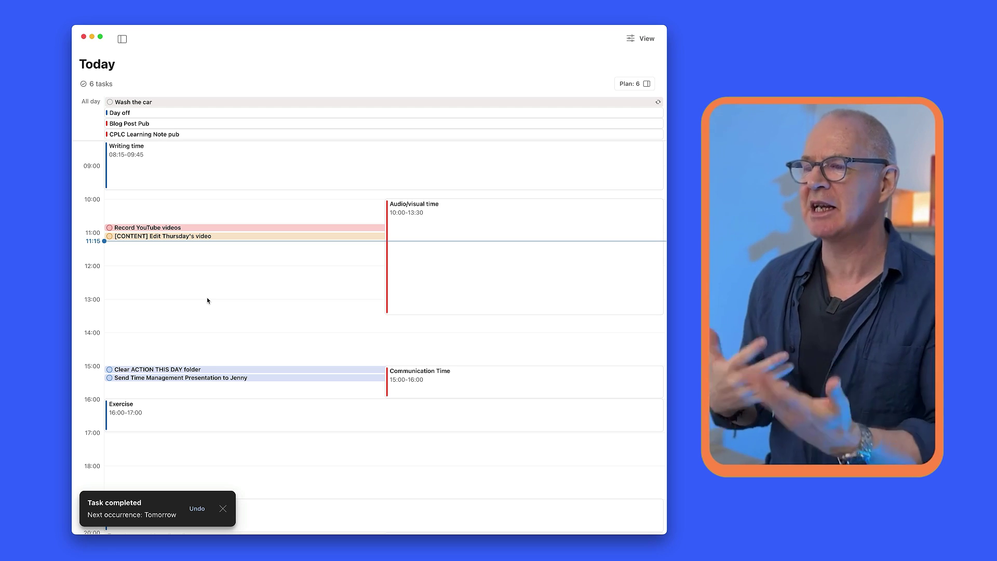
Switch the Today view to the List layout, then back to the Calendar layout
{"action": "left_click", "coordinate": [648, 39]}
{"action": "left_click", "coordinate": [556, 86]}
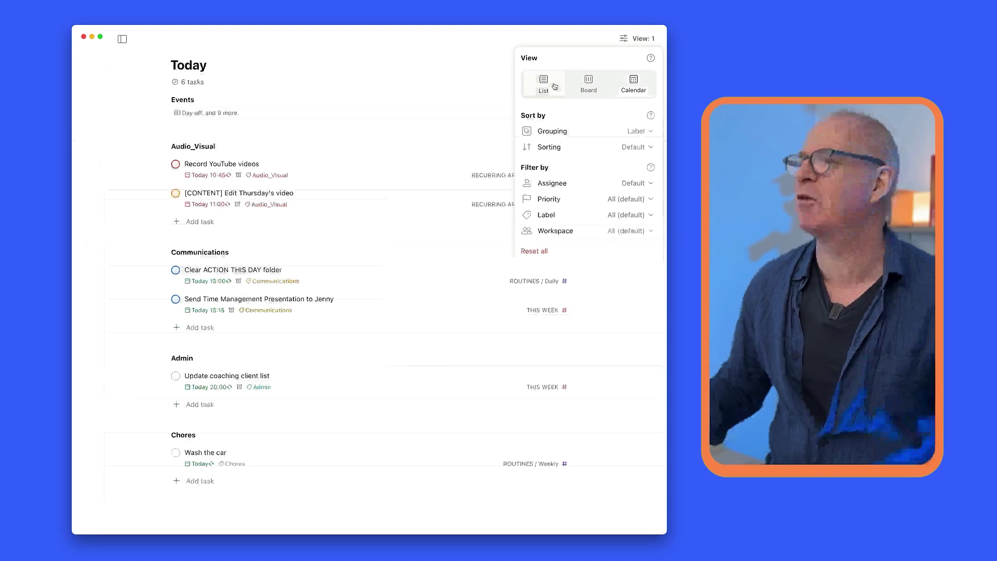
{"action": "left_click", "coordinate": [368, 244]}
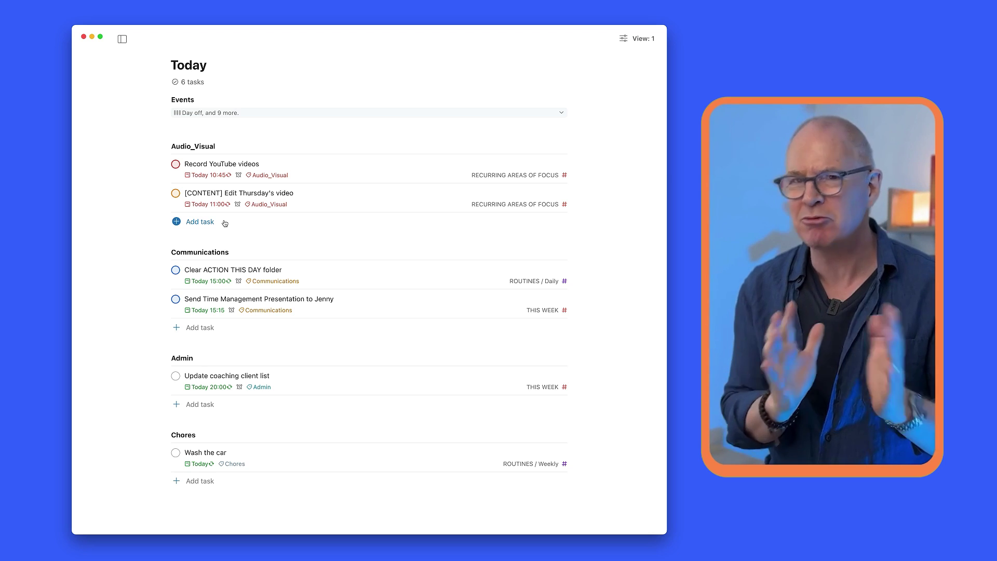
{"action": "left_click", "coordinate": [623, 40]}
{"action": "left_click", "coordinate": [632, 85]}
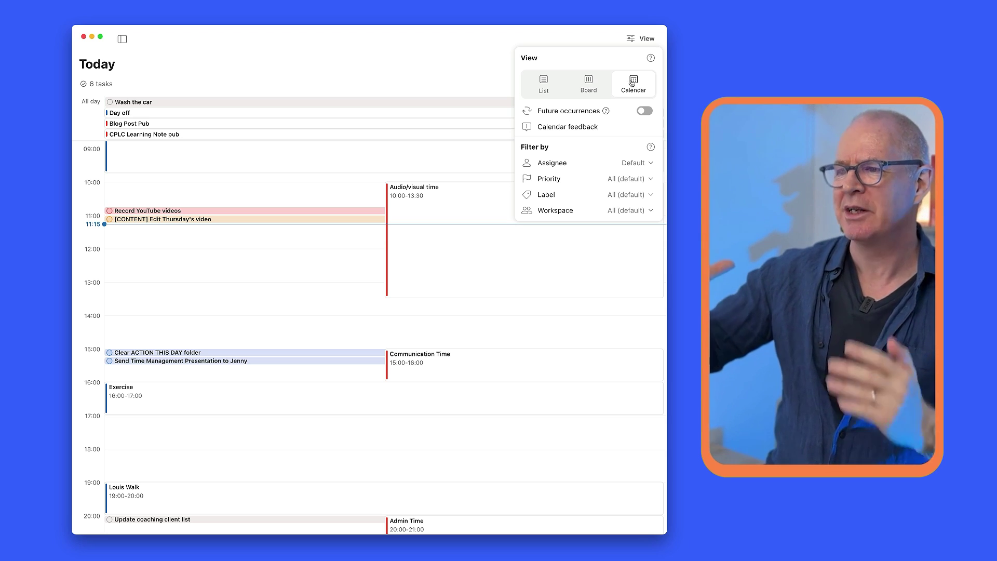
{"action": "left_click", "coordinate": [482, 71]}
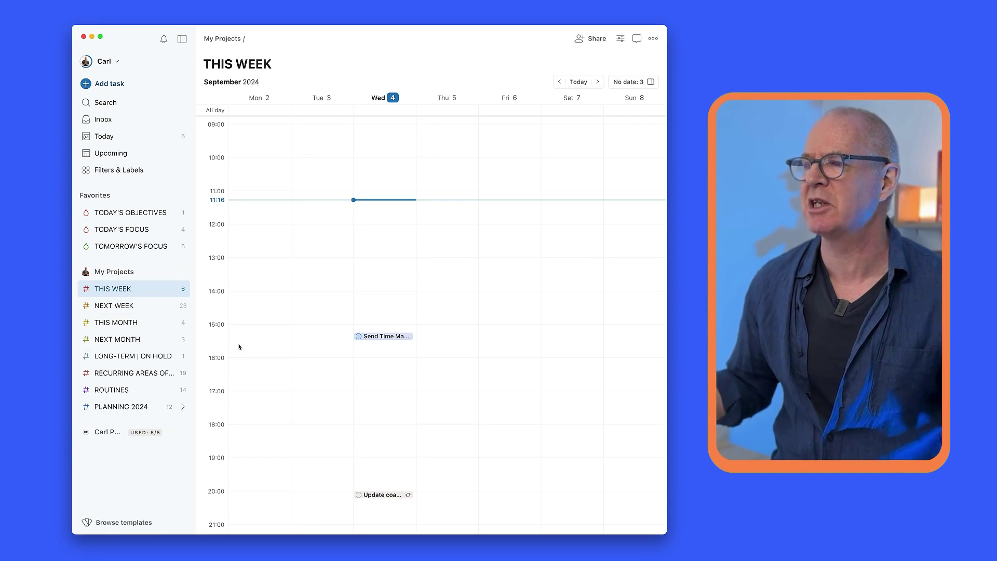
Show and hide the THIS WEEK project's 3 undated tasks, then bring up its view options
{"action": "scroll", "coordinate": [239, 346], "scroll_direction": "down", "scroll_amount": 3}
{"action": "scroll", "coordinate": [239, 346], "scroll_direction": "up", "scroll_amount": 5}
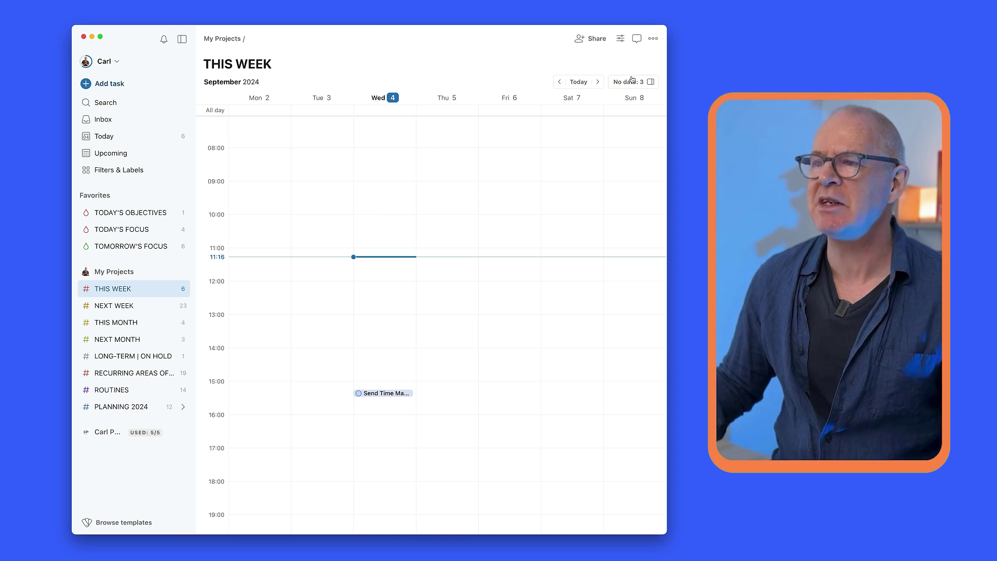
{"action": "left_click", "coordinate": [651, 82]}
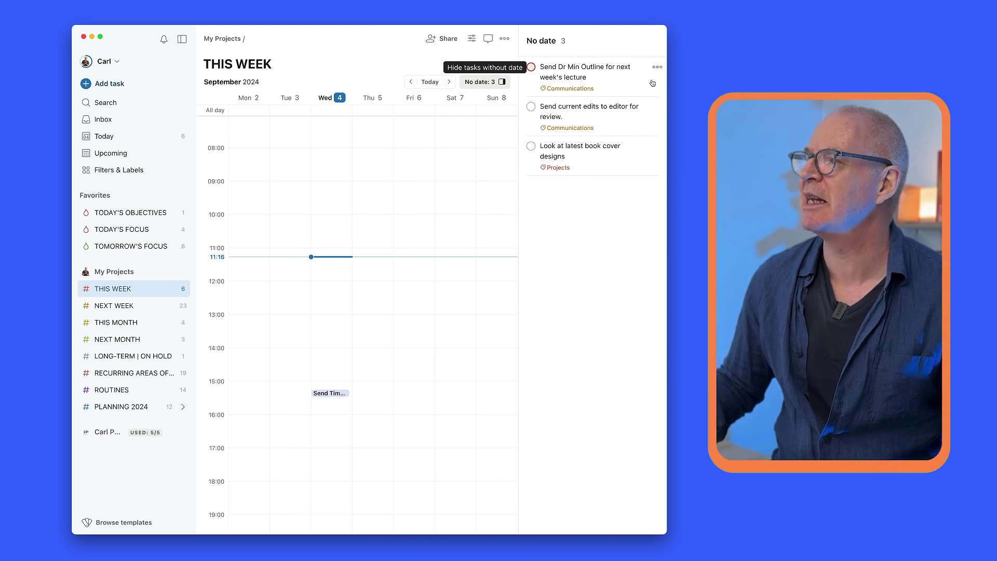
{"action": "left_click", "coordinate": [503, 81]}
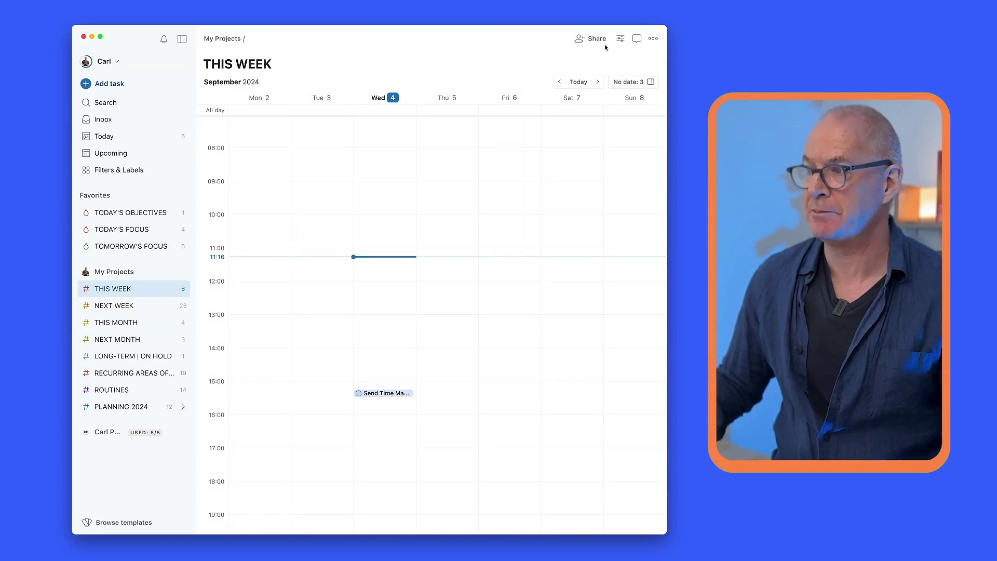
{"action": "left_click", "coordinate": [620, 39]}
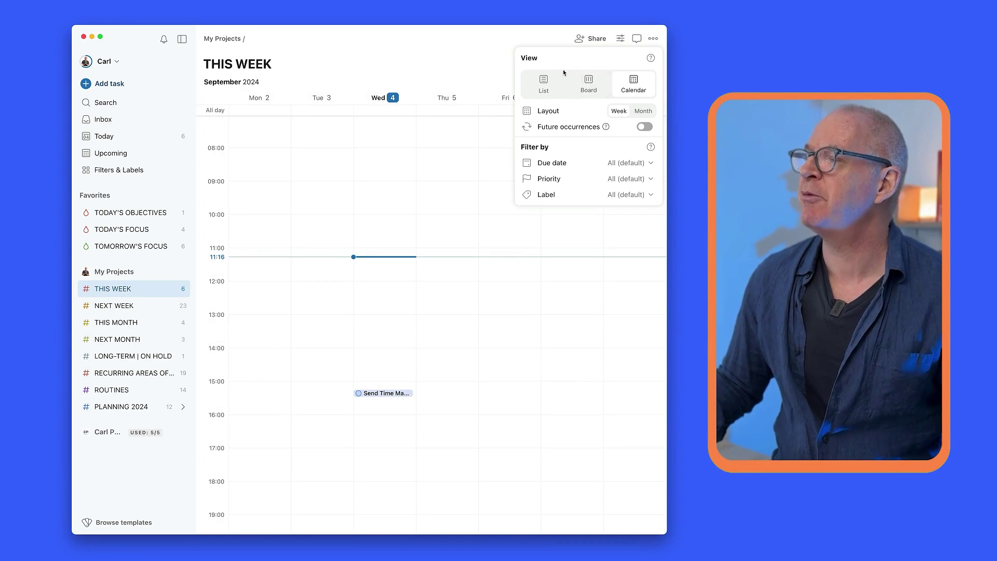
Switch the THIS WEEK project to the List layout and close the view options
{"action": "left_click", "coordinate": [553, 83]}
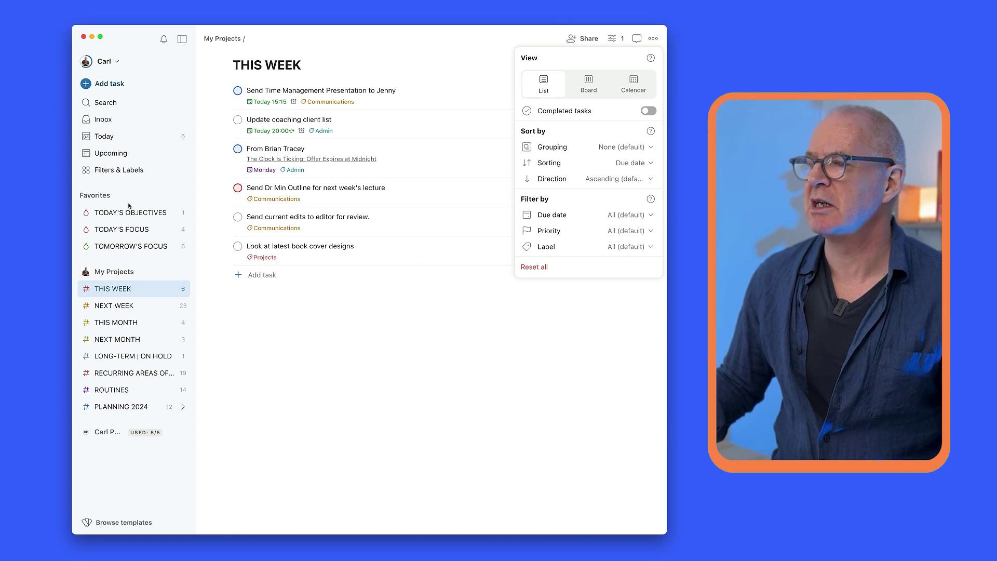
{"action": "left_click", "coordinate": [103, 140]}
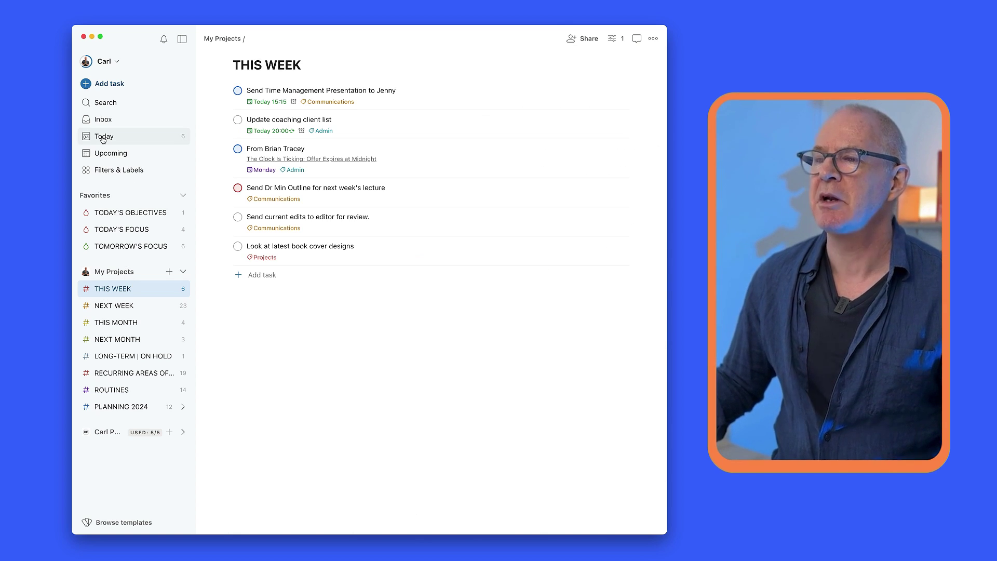